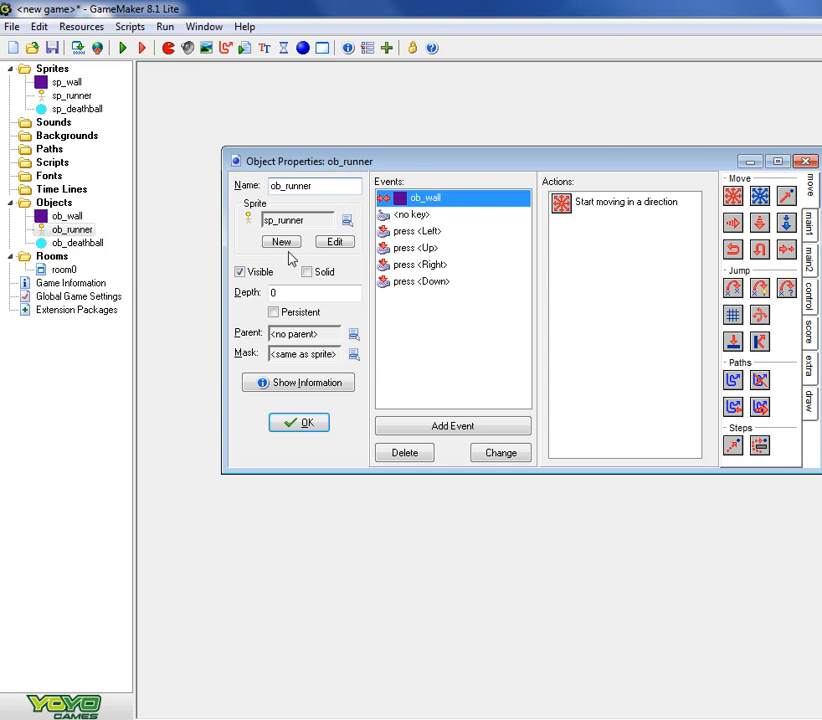
- Add a collision event with ob_deathball to the ob_runner object
drag(407, 165, 304, 124)
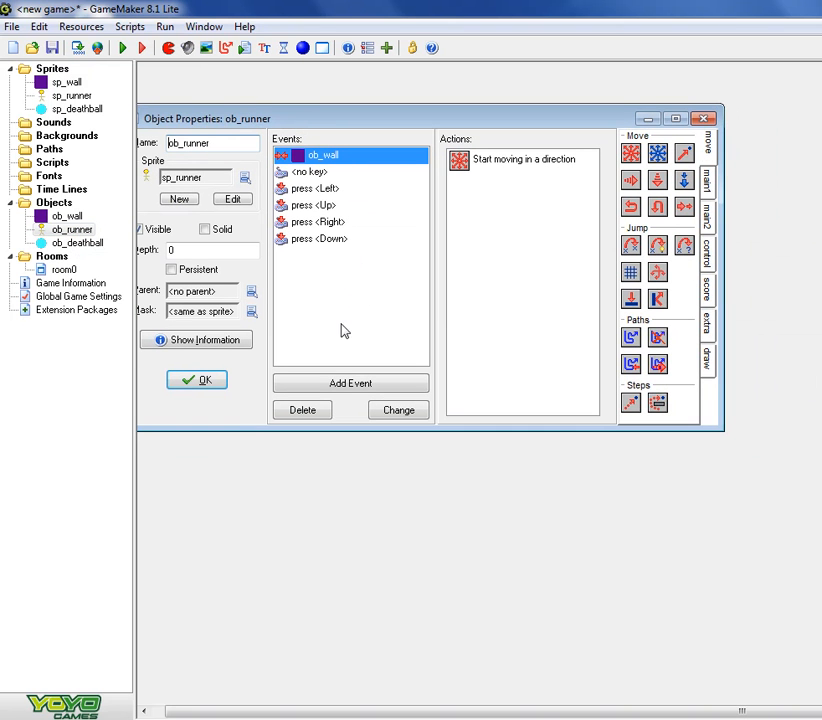
click(343, 384)
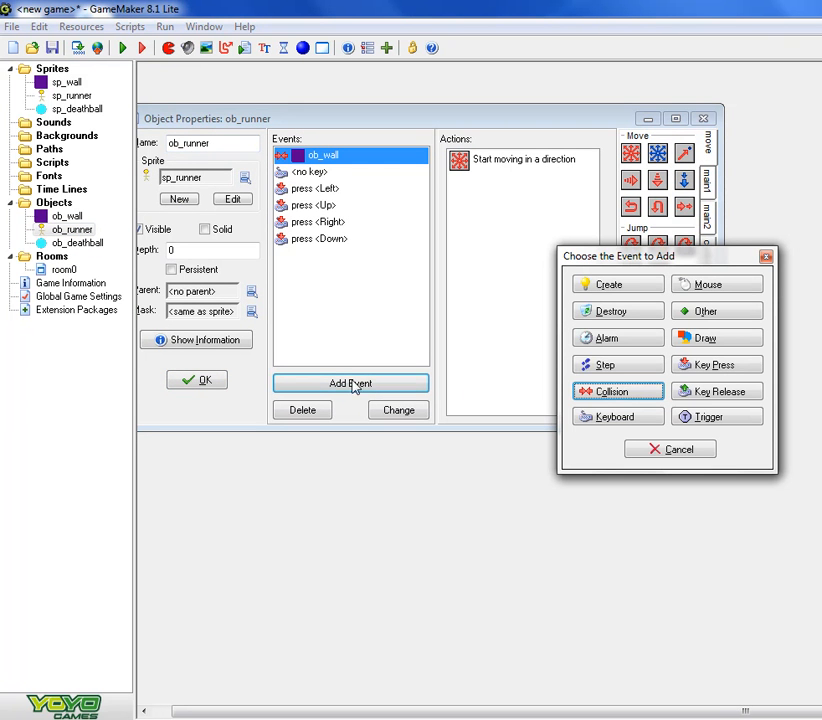
click(623, 394)
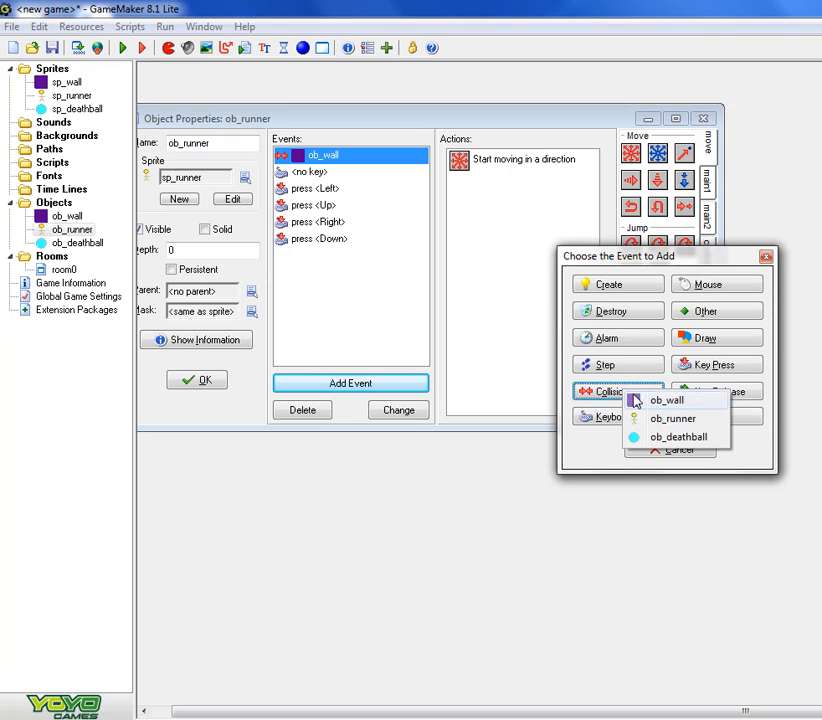
click(677, 440)
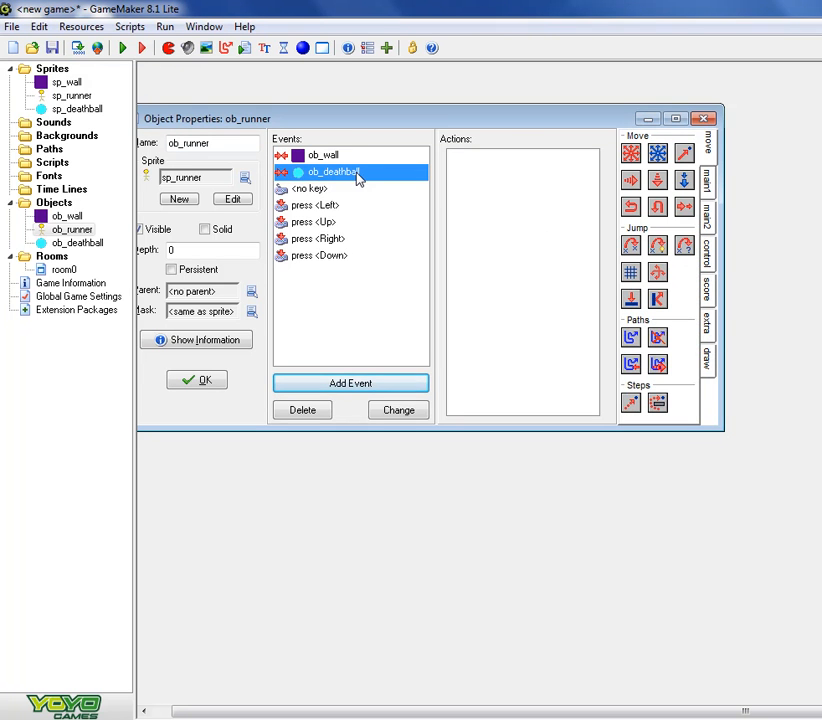
- Add a Sleep action of 1000 milliseconds with redraw true to the ob_deathball collision event
click(704, 182)
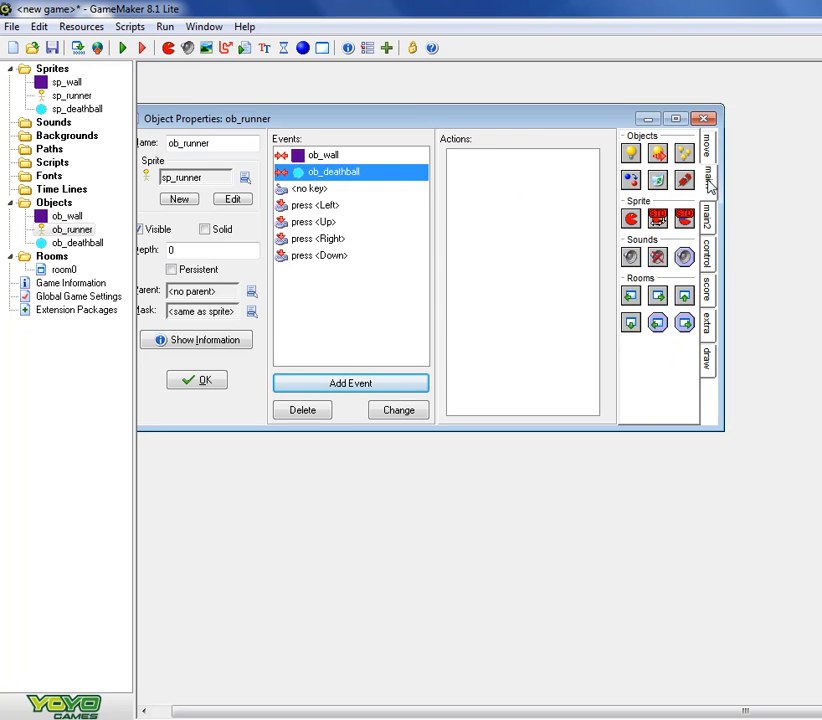
click(707, 214)
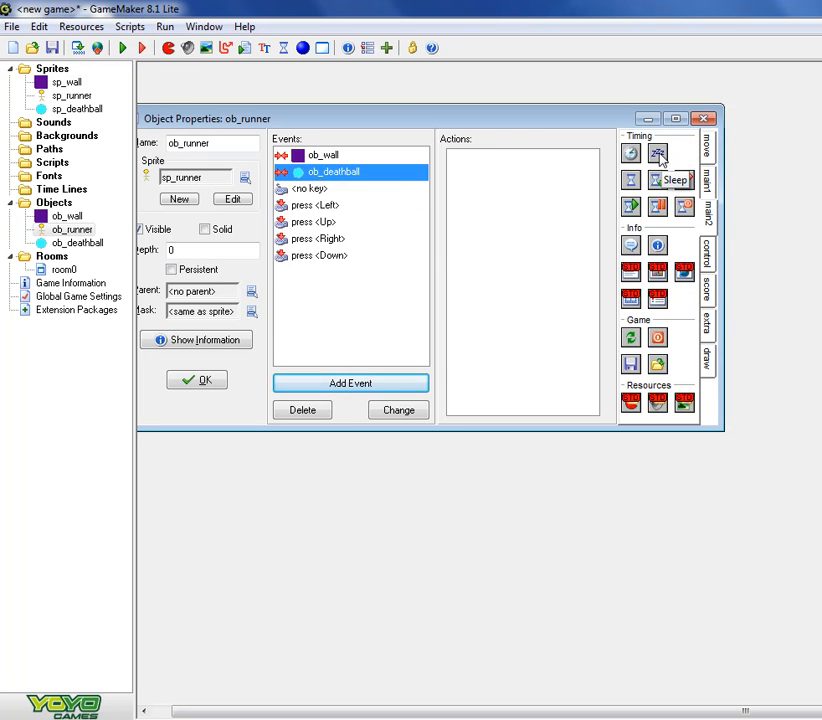
drag(659, 153, 553, 165)
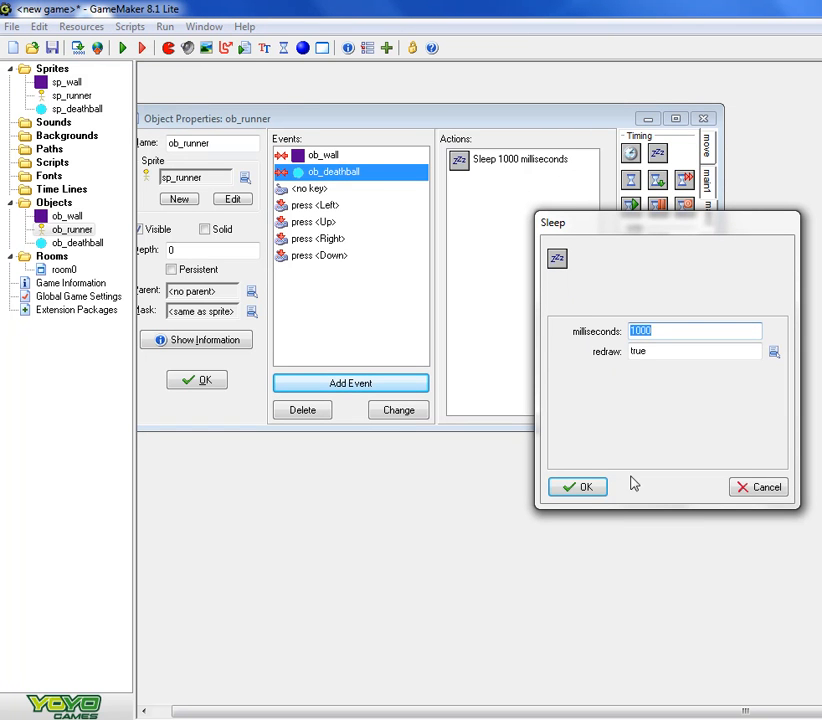
click(594, 488)
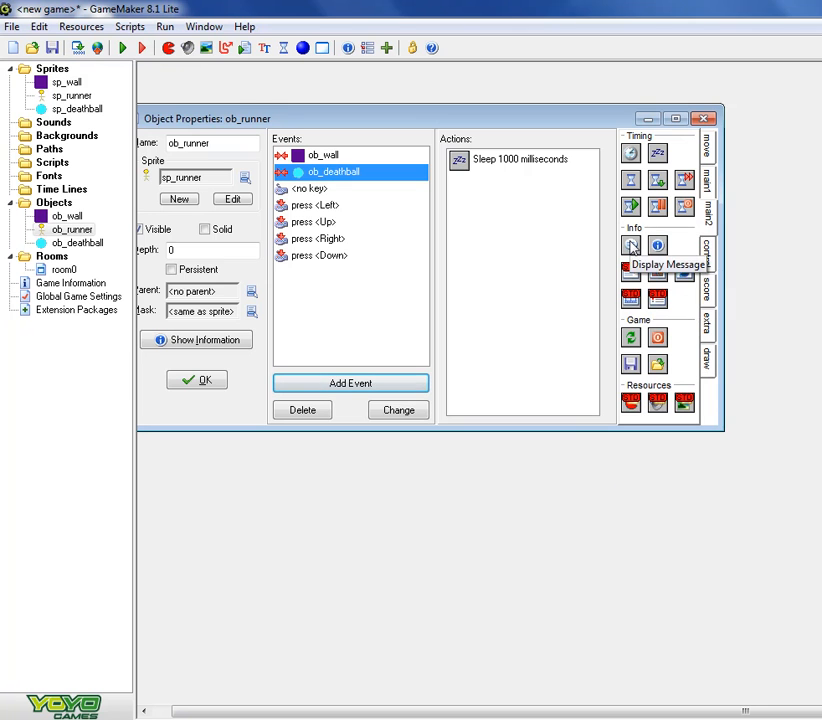
- Add a Display Message action reading "You Lose!" and an End Game action to the collision event, and accept the object
drag(631, 246, 545, 233)
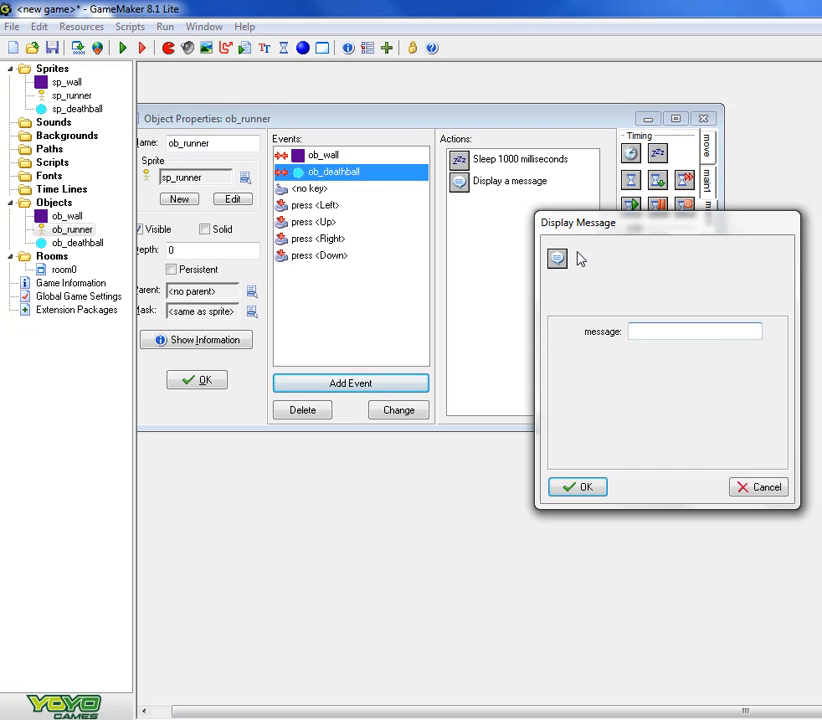
text(You Lose!)
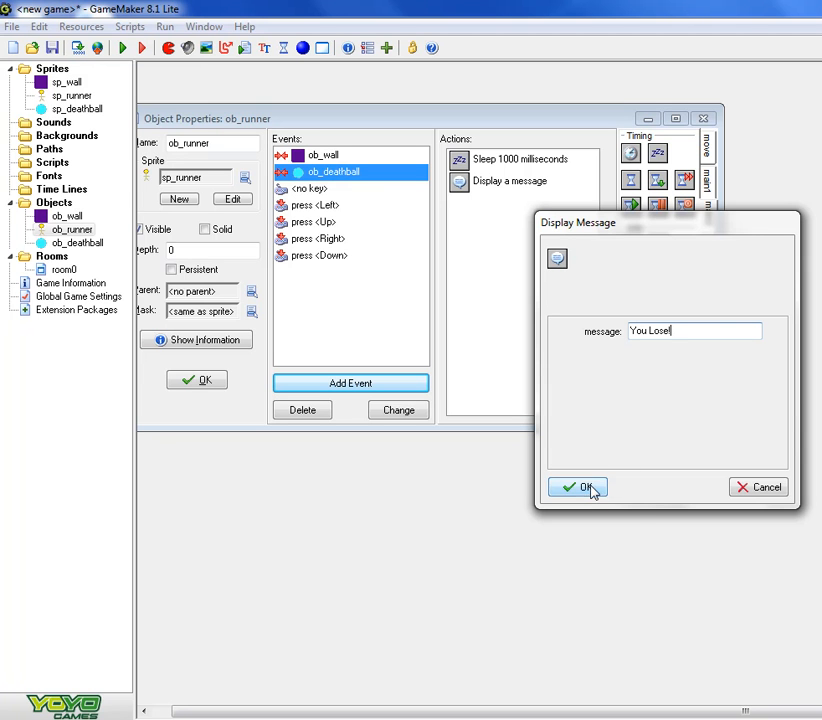
click(586, 488)
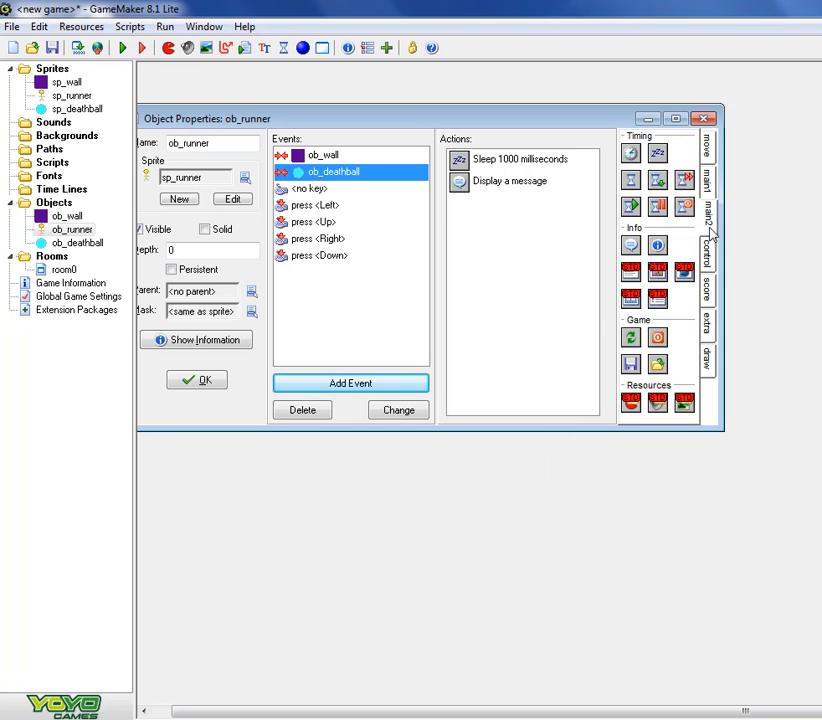
drag(657, 340, 576, 318)
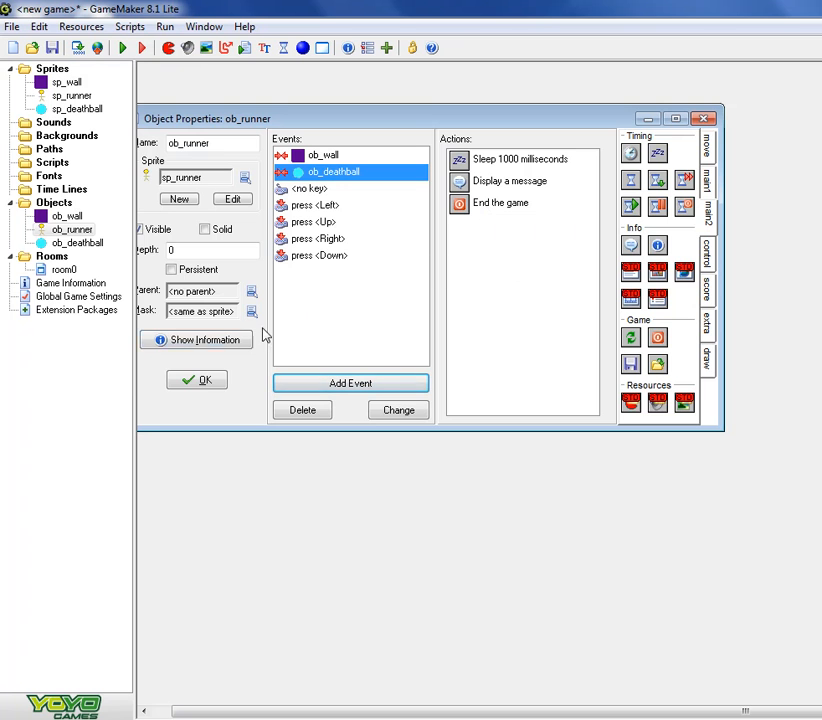
click(201, 380)
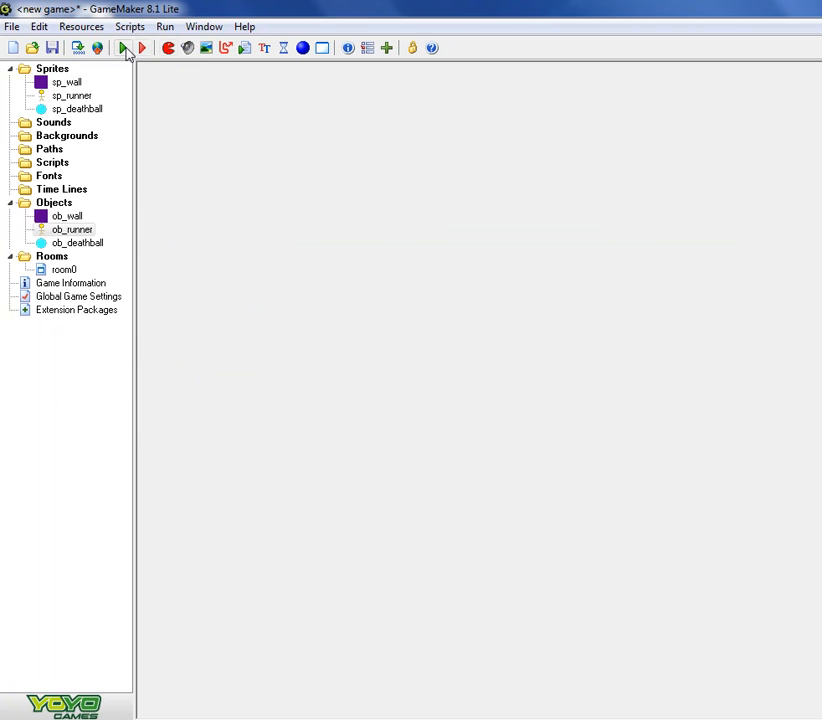
- Run the game and steer the runner into the deathball to test the collision, dismissing the message
click(124, 49)
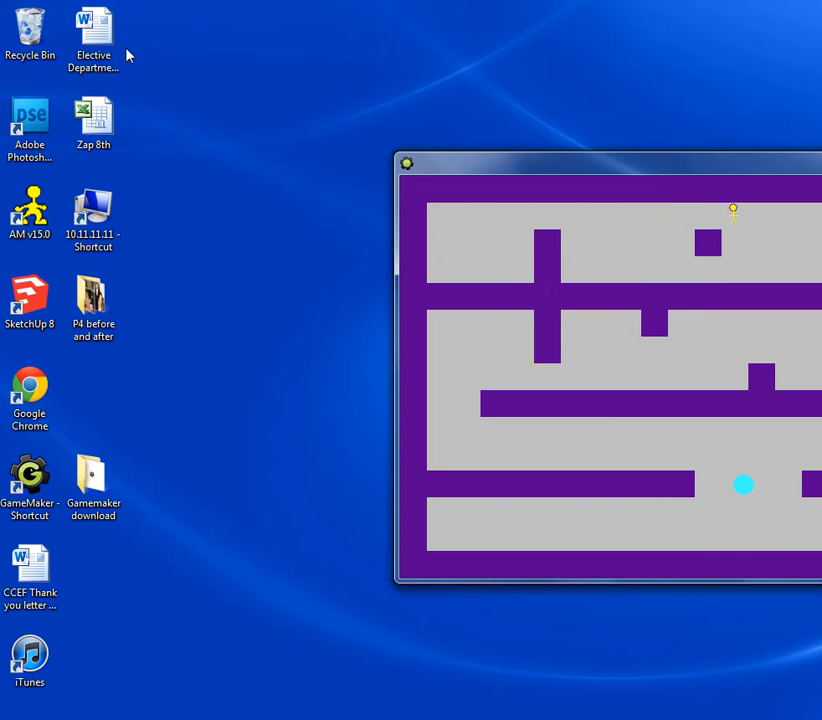
drag(436, 163, 302, 98)
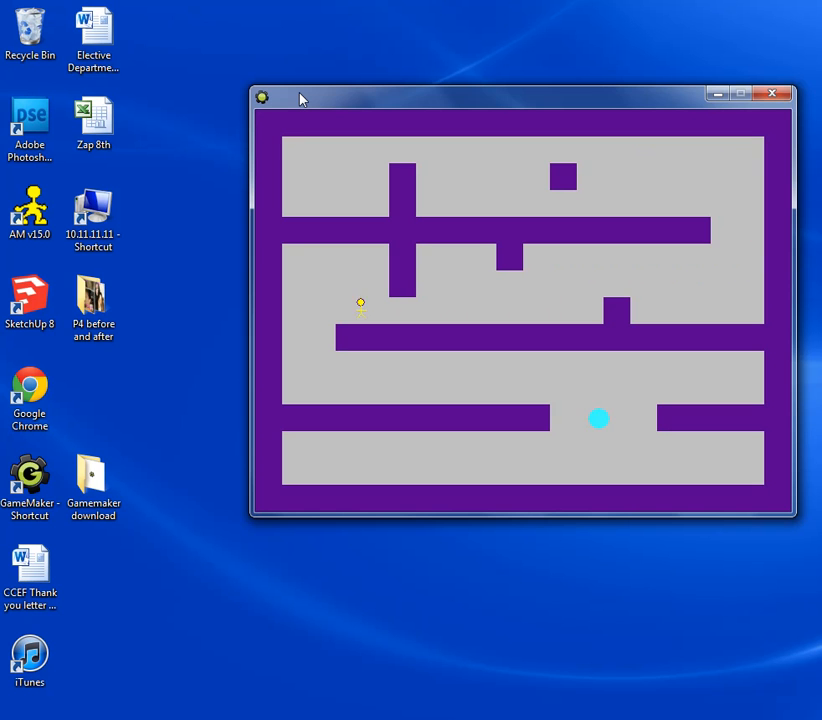
key(Down)
key(Right)
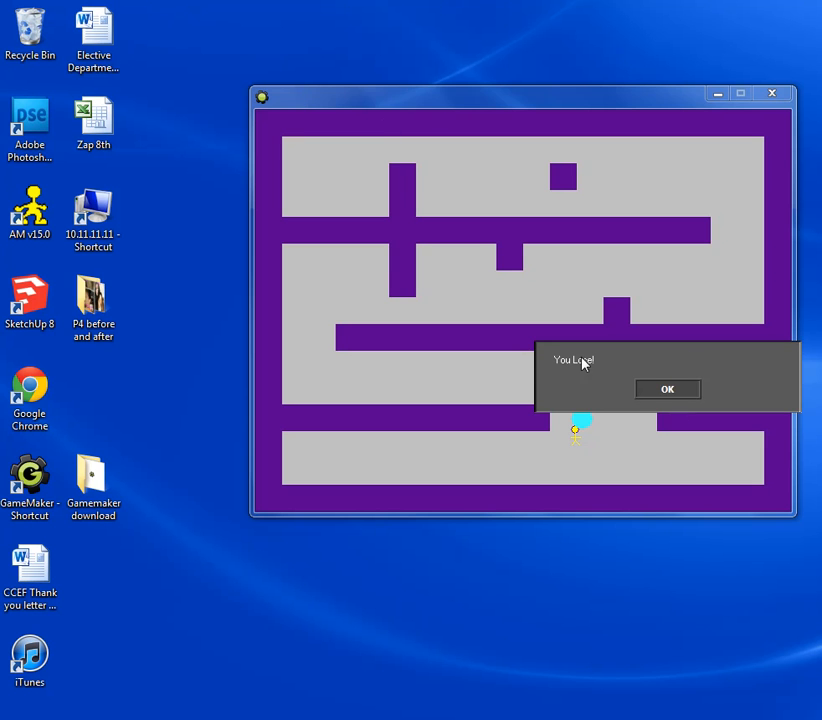
click(662, 396)
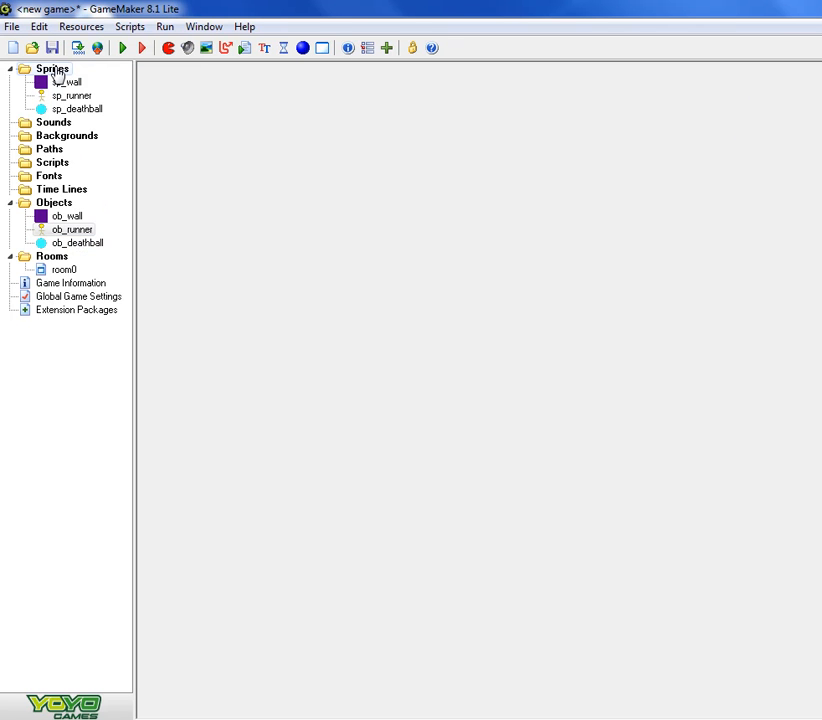
- Create a new sprite named sp_arrow1
click(168, 48)
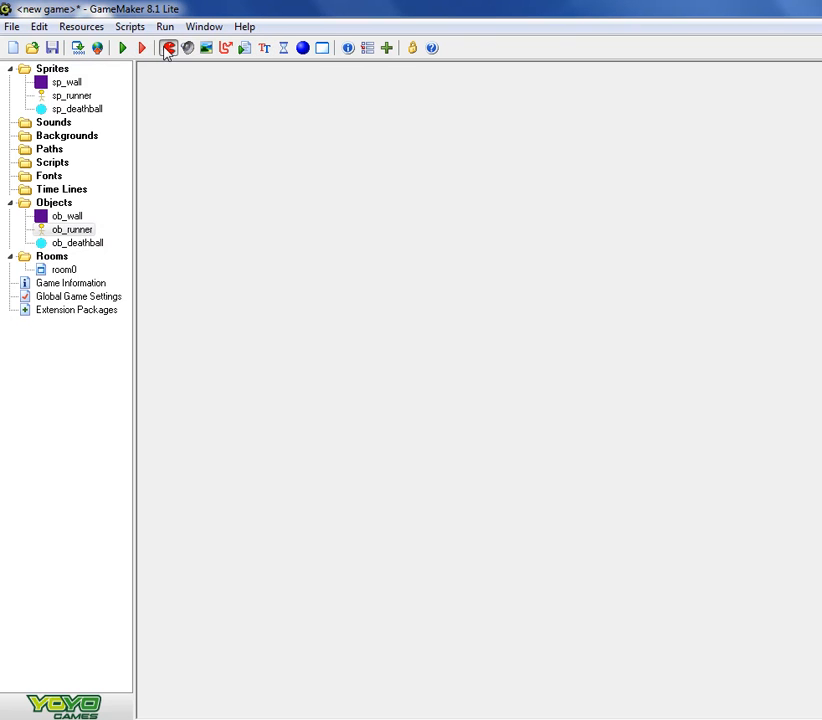
drag(327, 206, 245, 202)
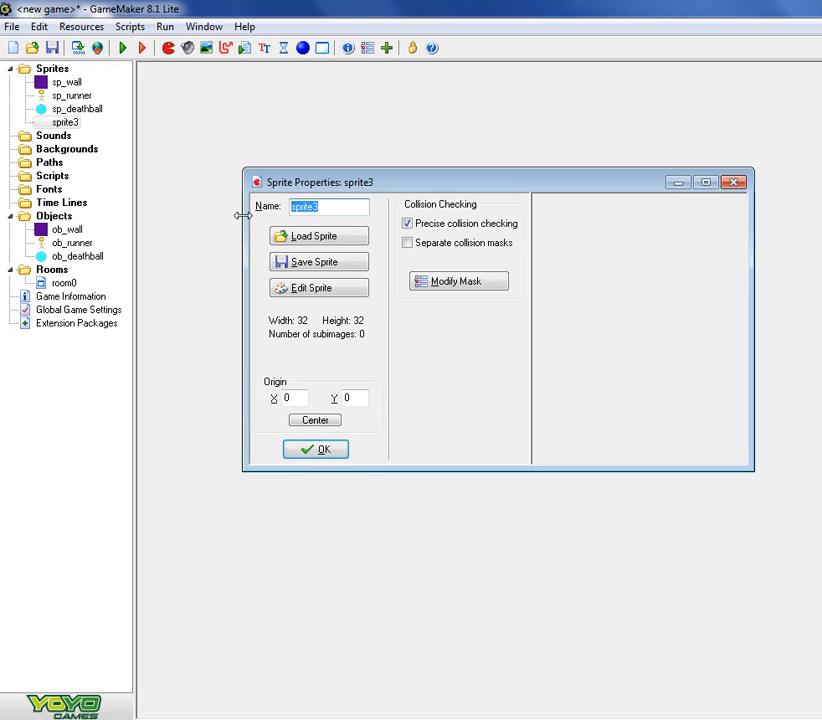
text(sp)
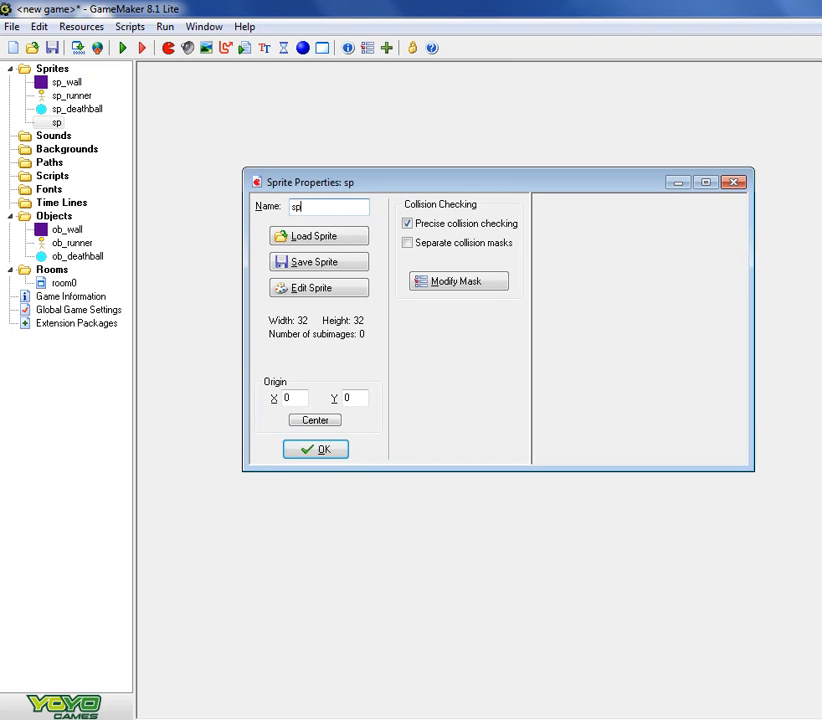
text(_arrow1)
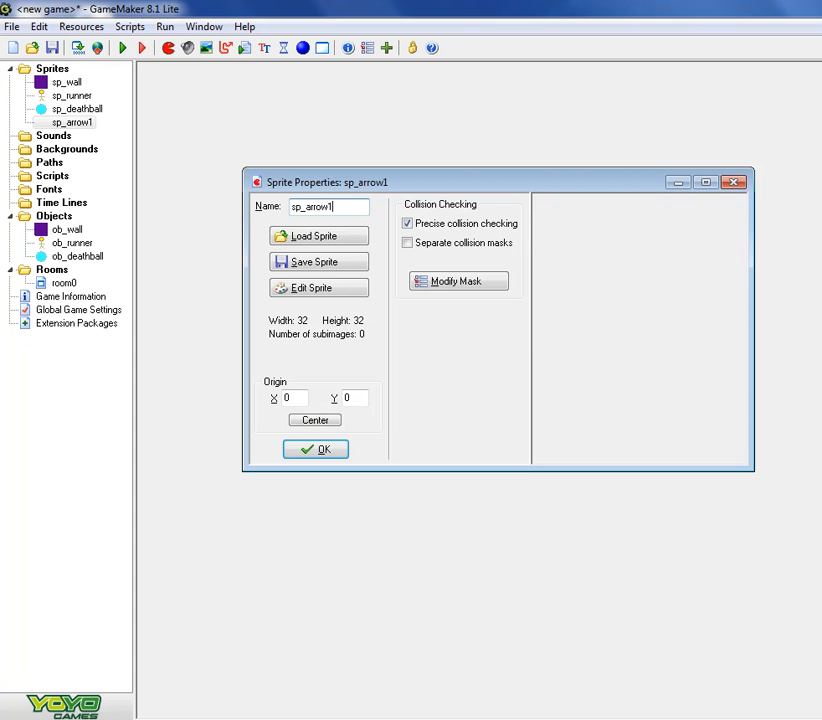
- Add a blank 32 x 32 image to sp_arrow1 and open it for editing at 300% zoom
click(334, 292)
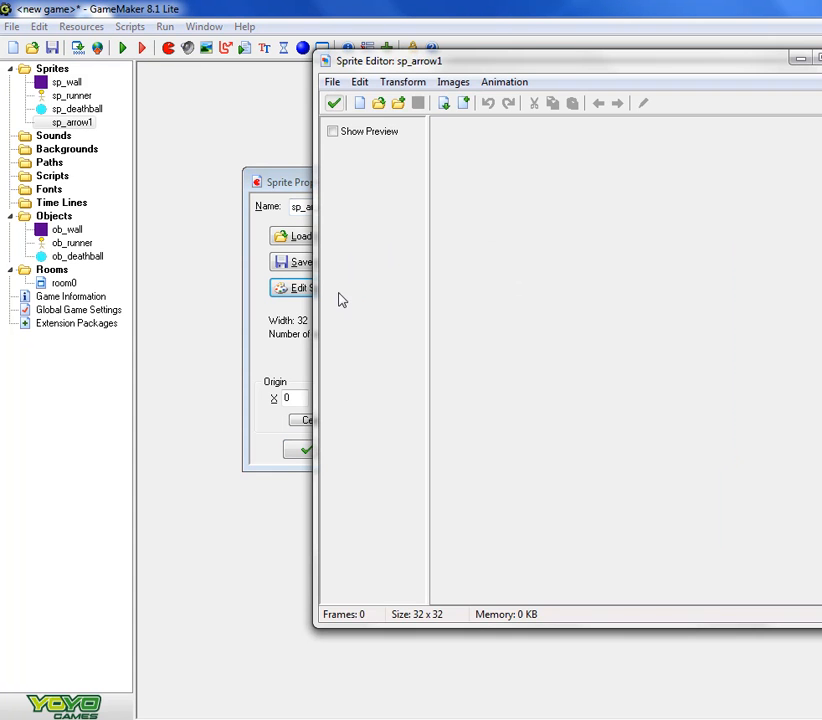
drag(575, 61, 446, 70)
click(334, 112)
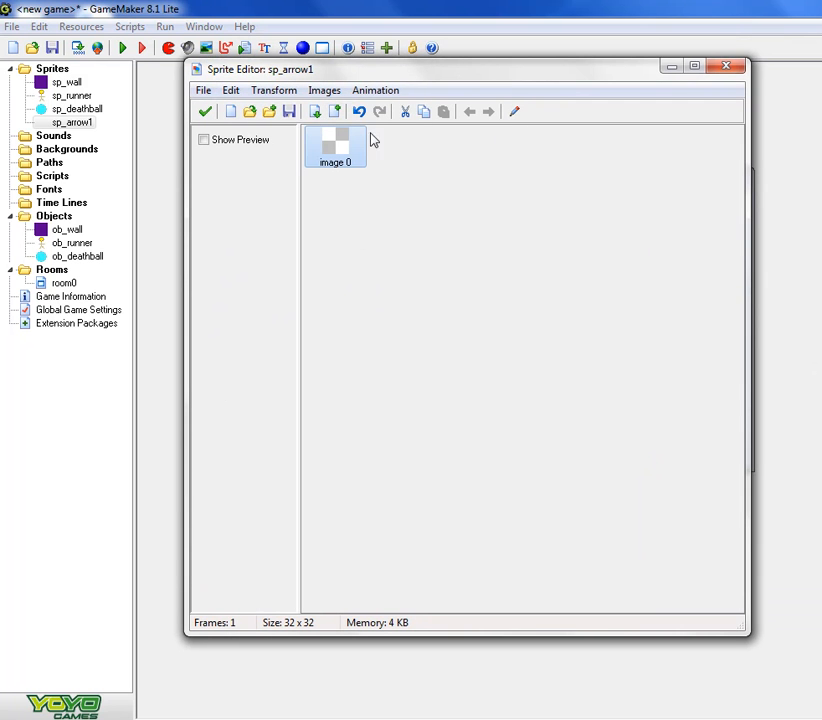
click(515, 114)
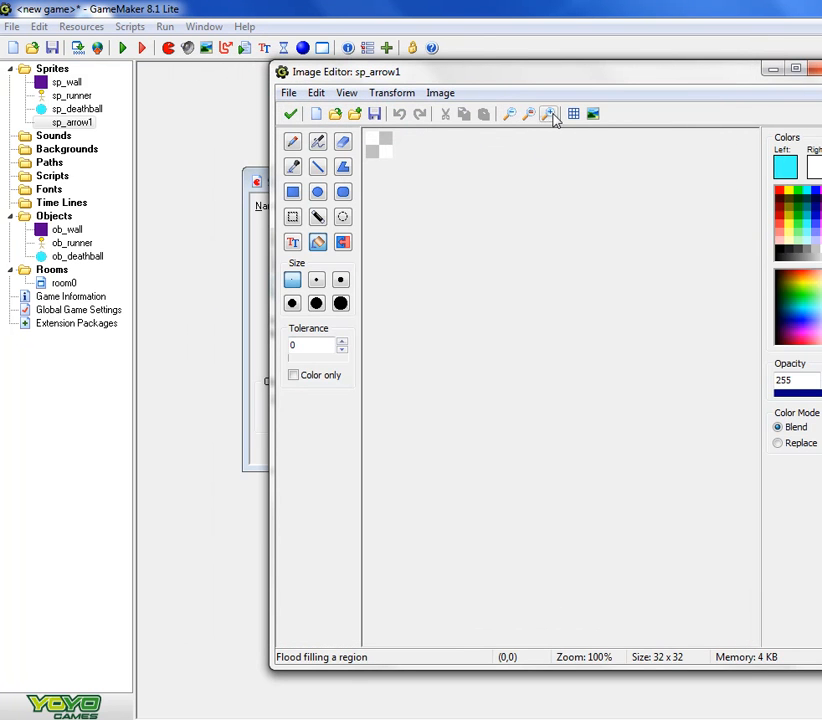
click(548, 114)
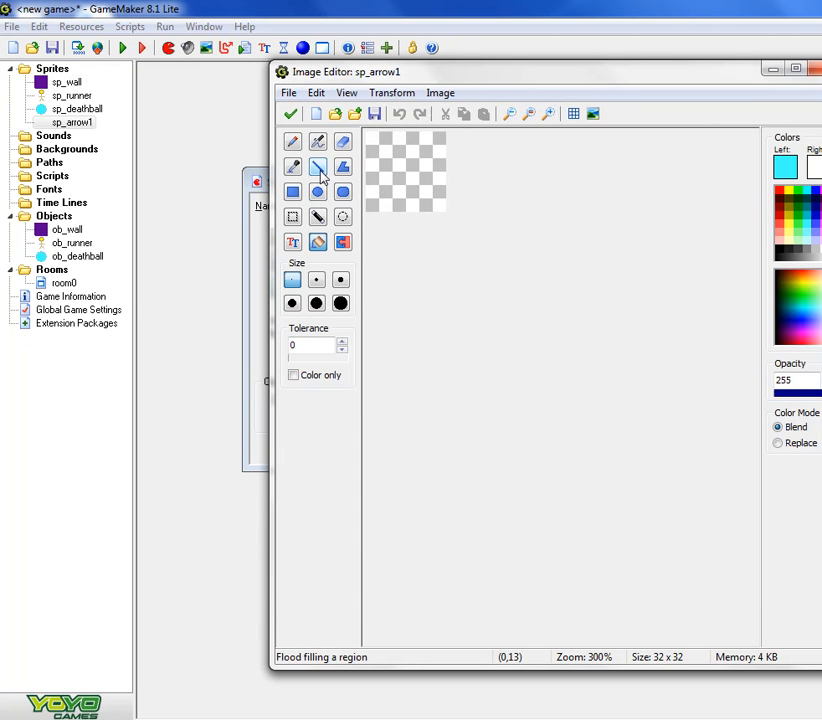
- Set the drawing colour to dark teal, and undo a trial flood fill of the blank image
click(789, 302)
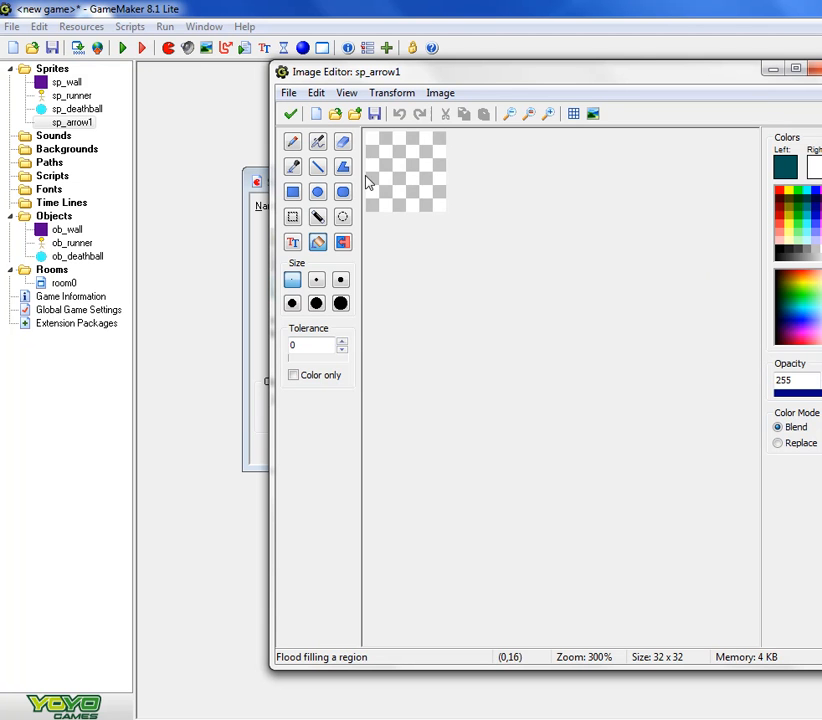
click(386, 160)
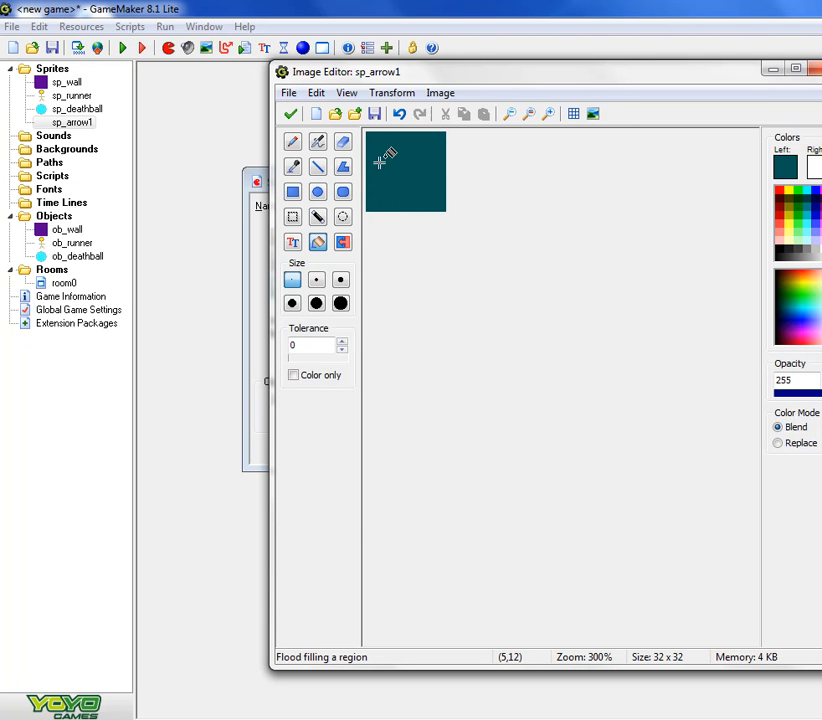
key(ctrl+z)
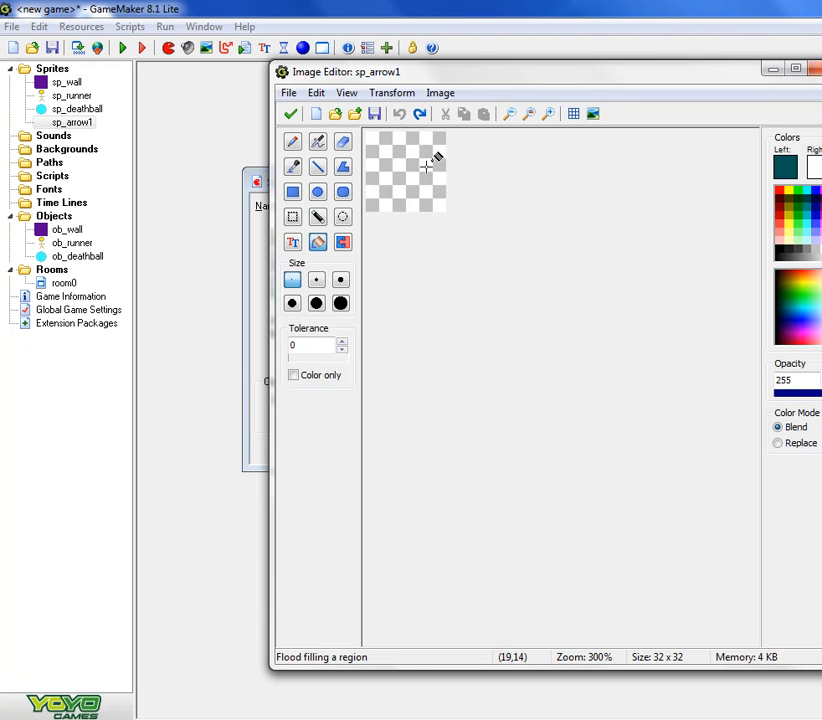
- Draw a horizontal left-pointing arrow across the image with the Line tool and fill its head with dark teal
click(319, 168)
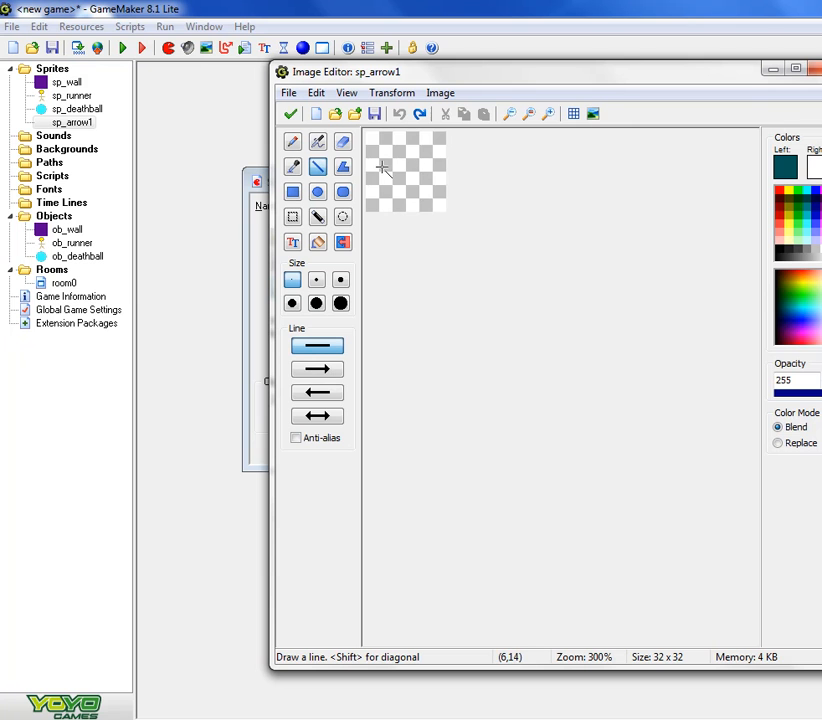
click(321, 394)
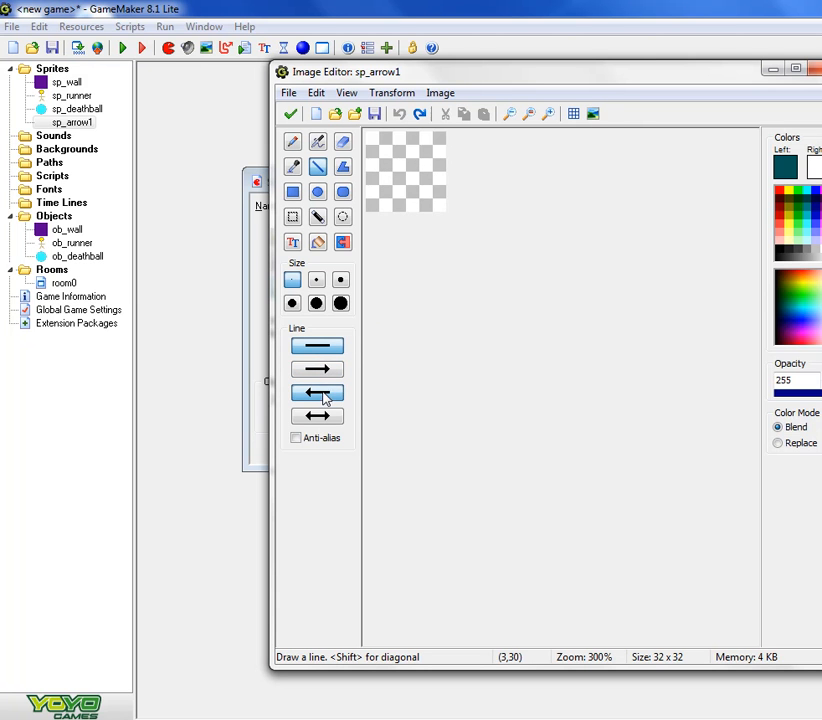
drag(370, 164, 447, 168)
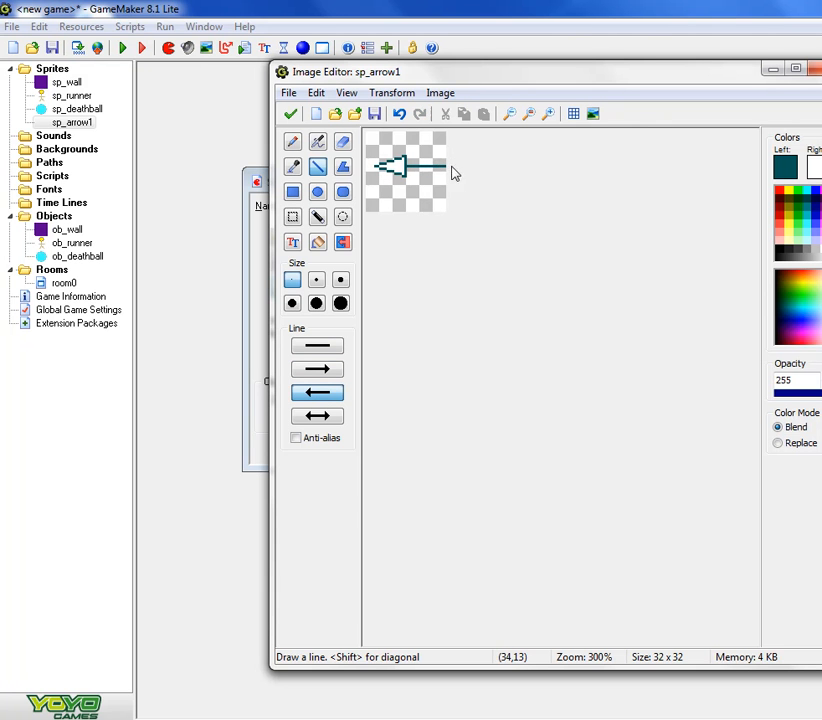
click(318, 243)
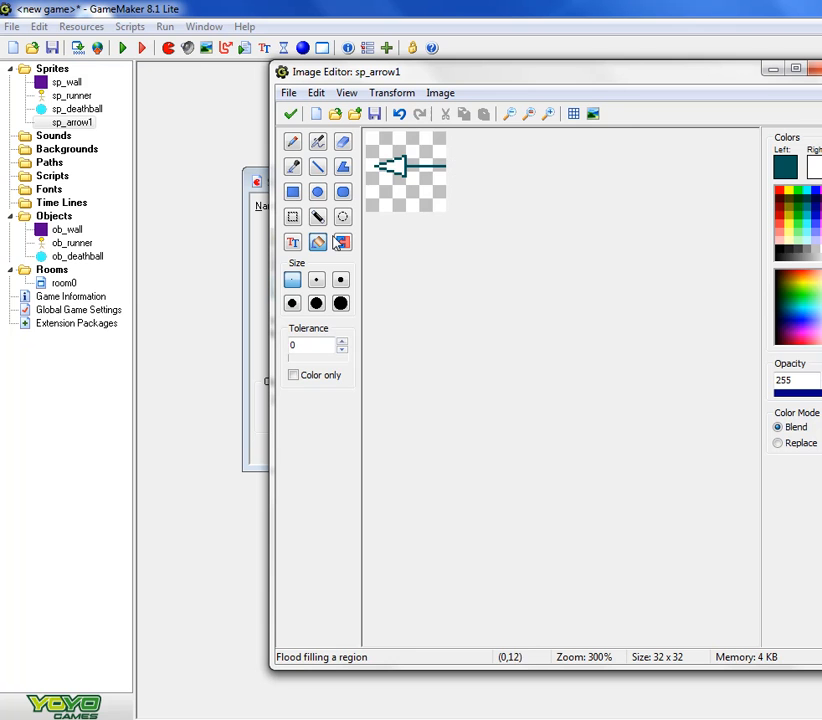
click(398, 168)
- Draw small angled feather strokes at the arrow's tail end and accept the finished sp_arrow1 sprite
click(317, 167)
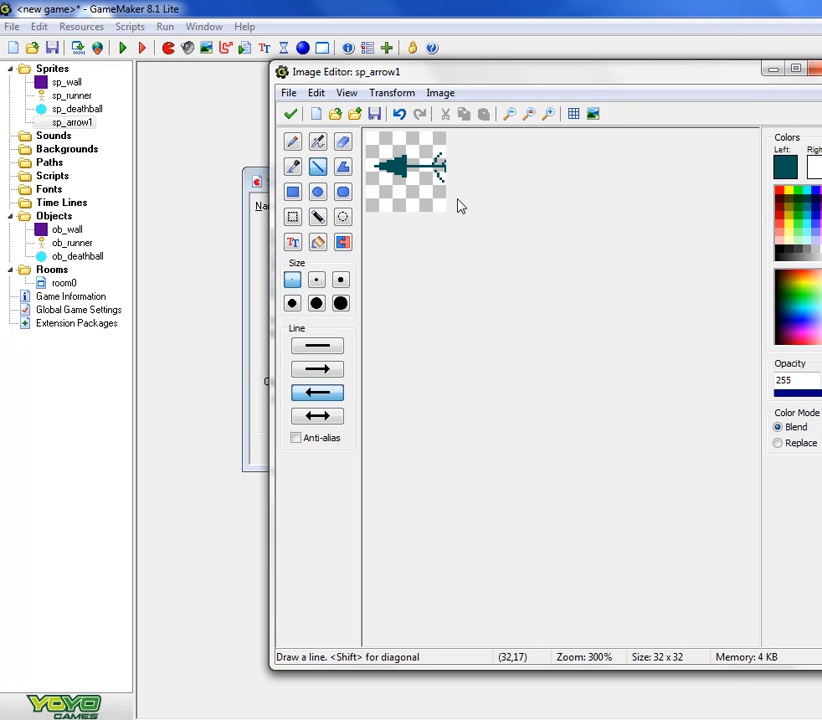
click(290, 114)
click(207, 113)
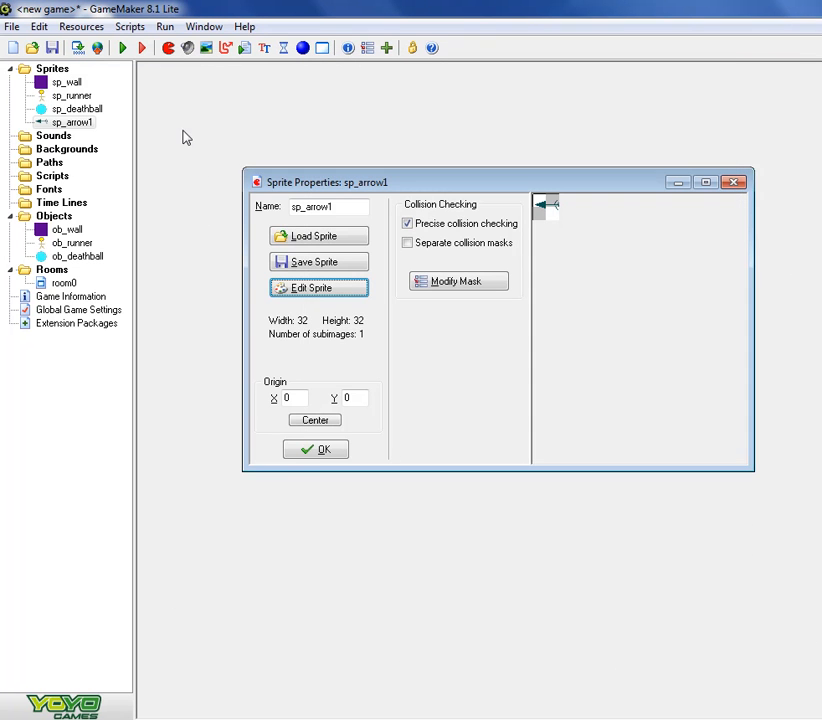
click(316, 451)
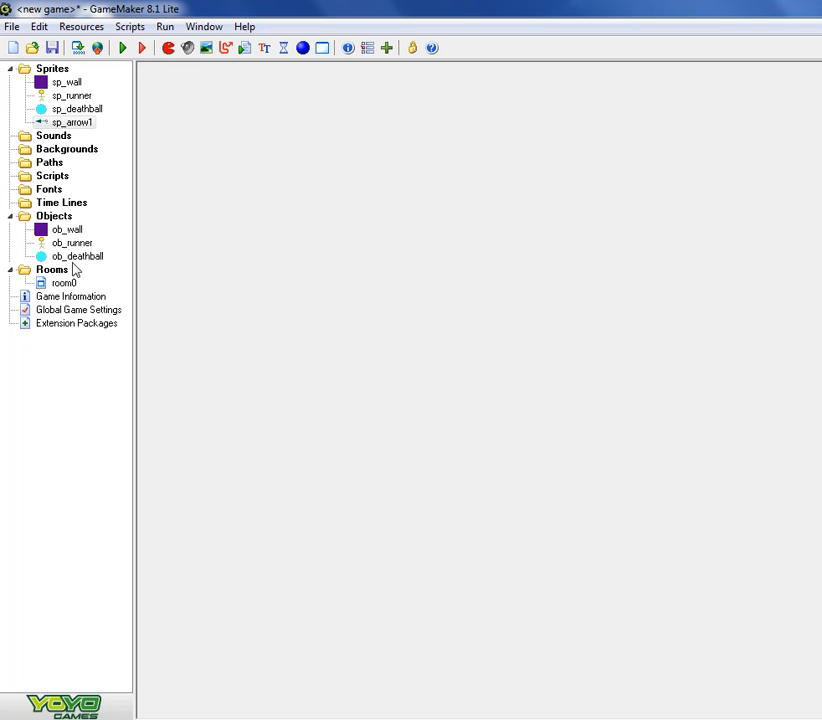
- Create a new object named ob_arrow1 and assign it the sp_arrow1 sprite
click(303, 48)
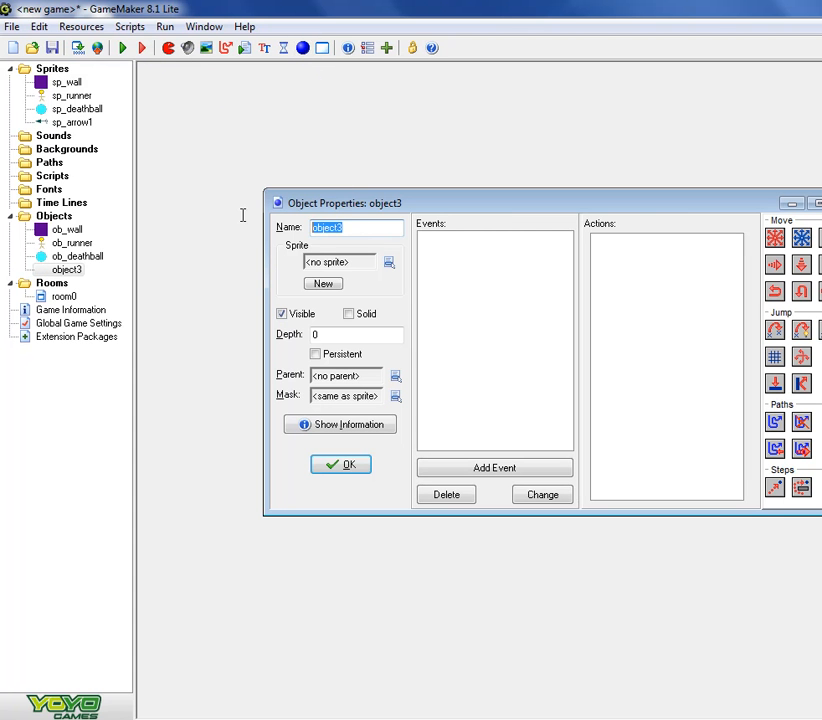
text(ob_)
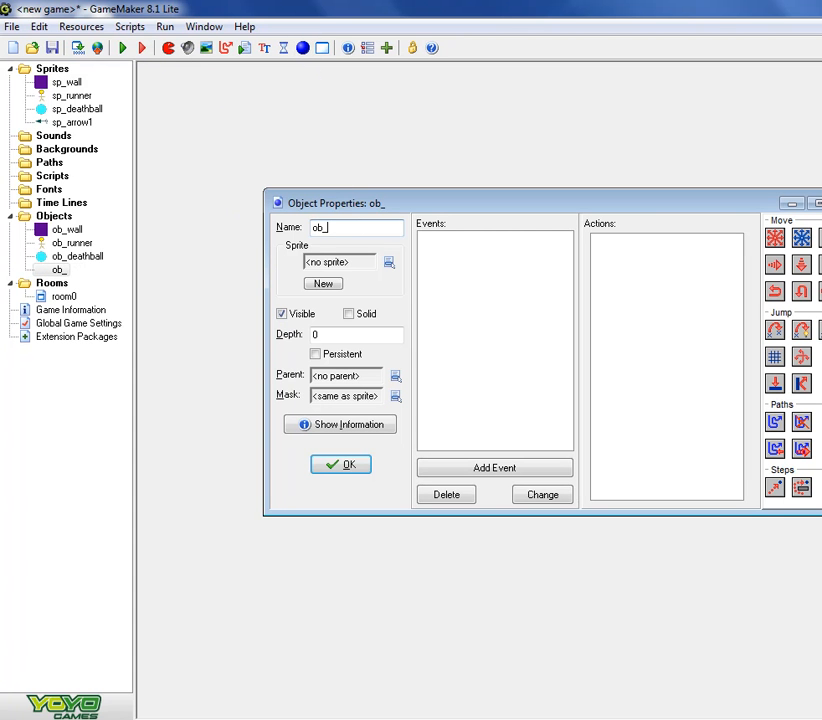
text(arrow1)
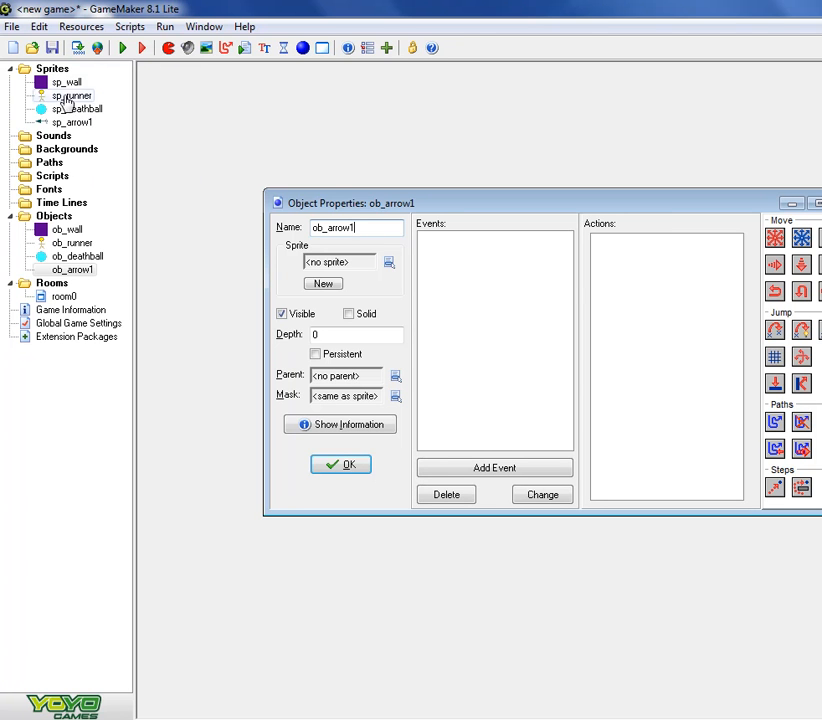
click(394, 270)
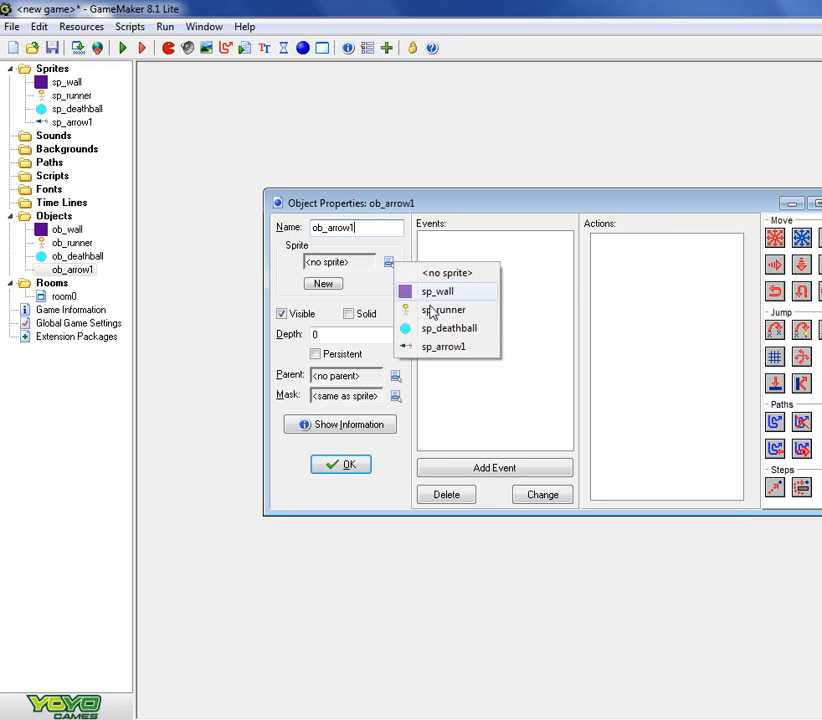
click(452, 349)
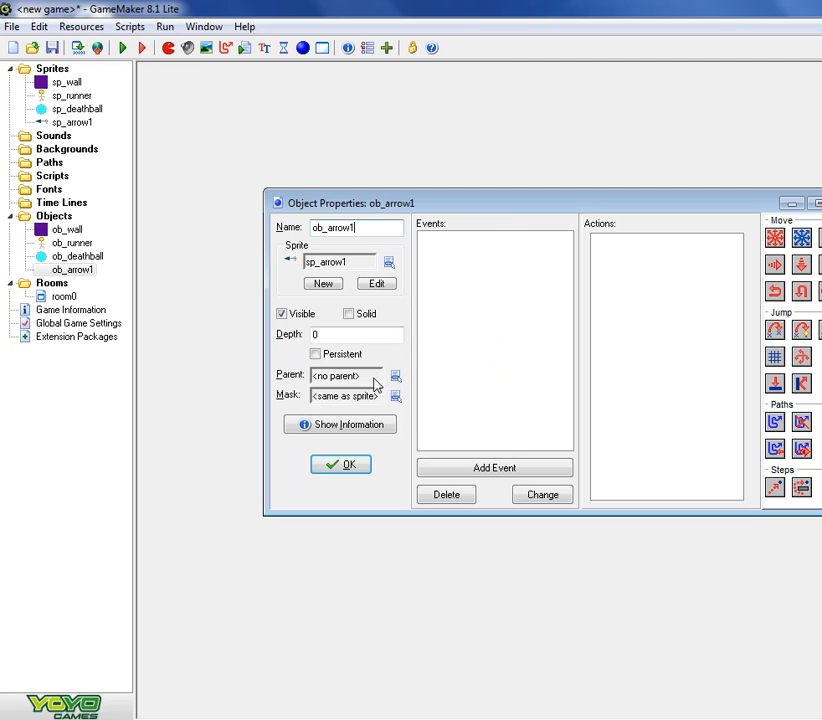
- Give ob_arrow1 a Create event with a Move Fixed action heading left at speed 8, and accept the object
drag(505, 207, 433, 184)
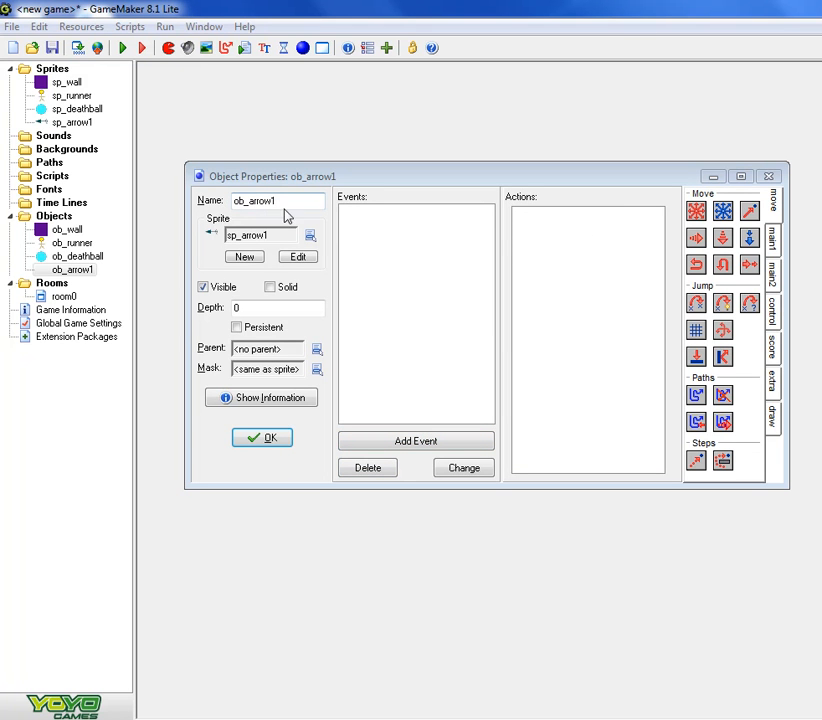
click(416, 445)
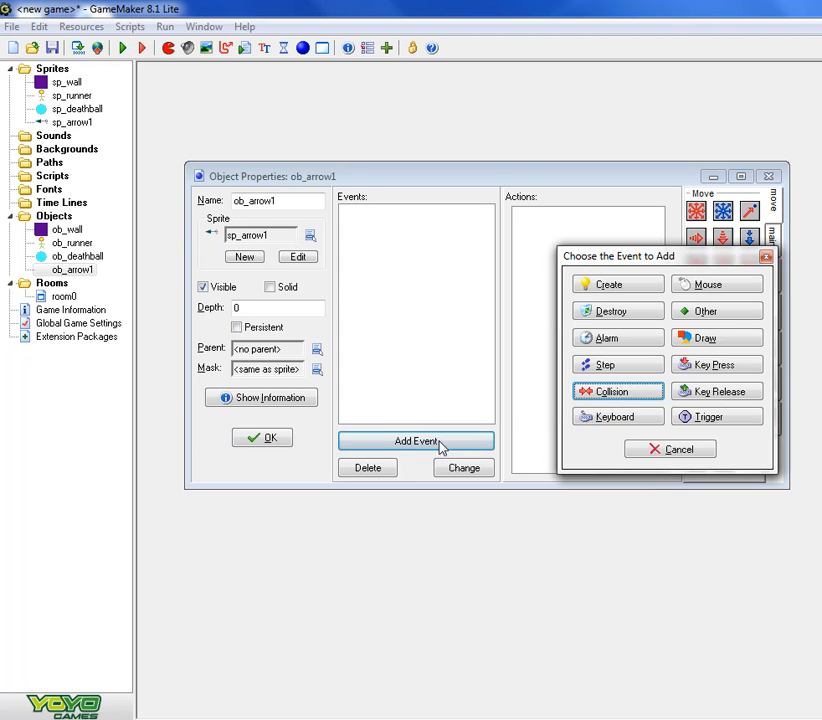
click(645, 285)
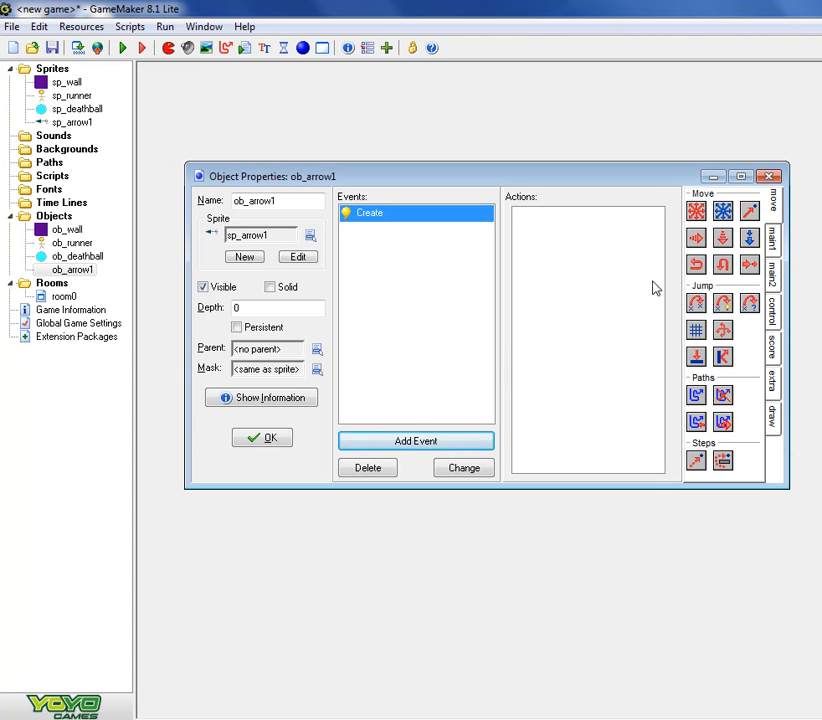
drag(704, 214, 611, 229)
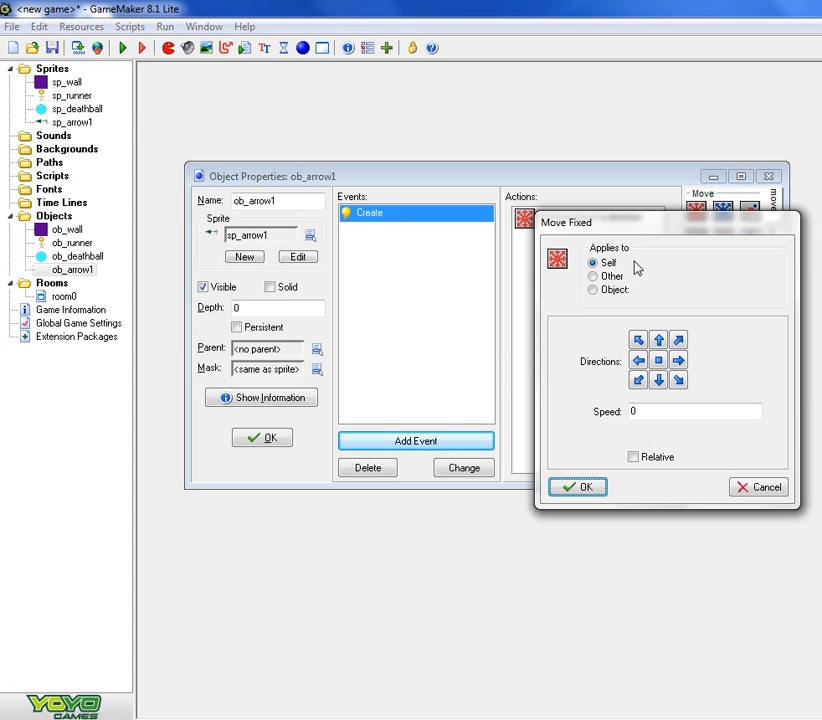
click(638, 360)
double_click(651, 417)
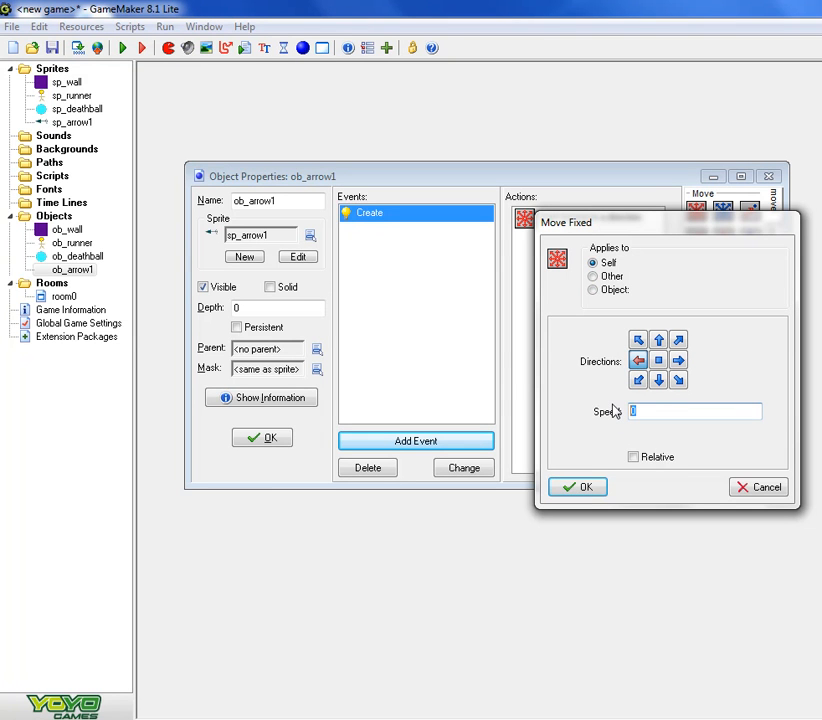
text(9)
key(BackSpace)
click(583, 488)
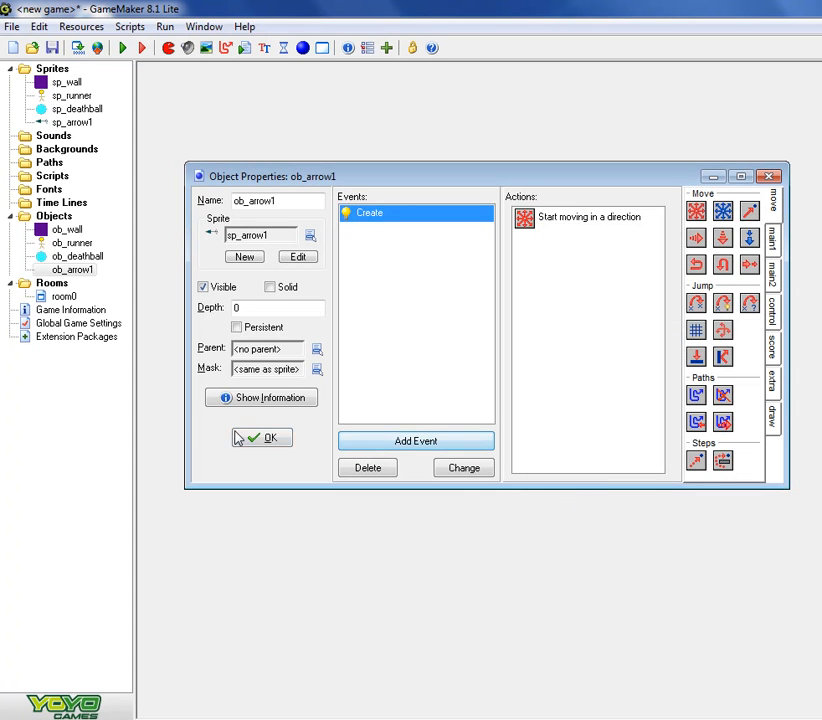
click(266, 439)
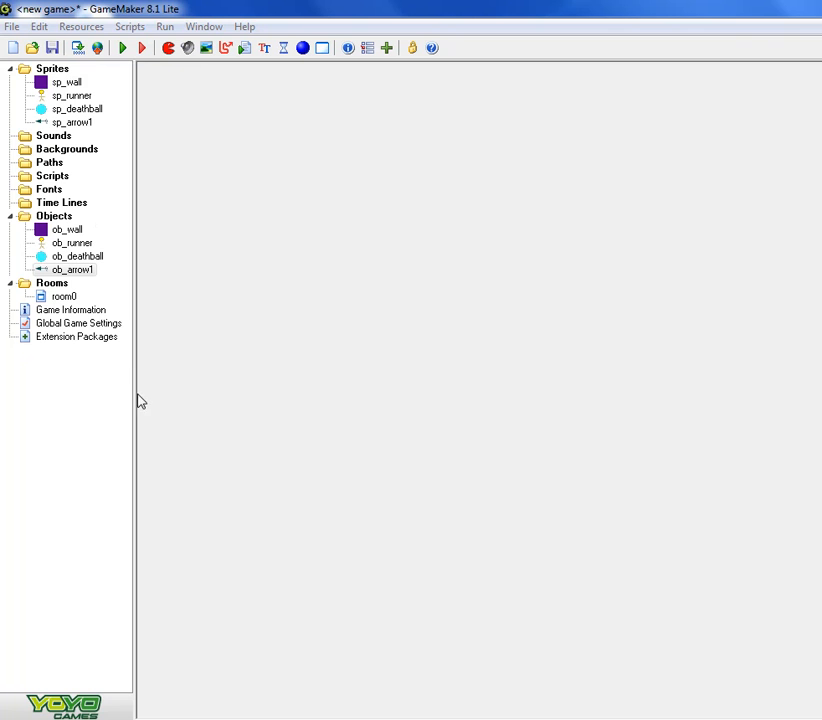
- Open ob_runner and add a collision event with ob_arrow1
click(80, 258)
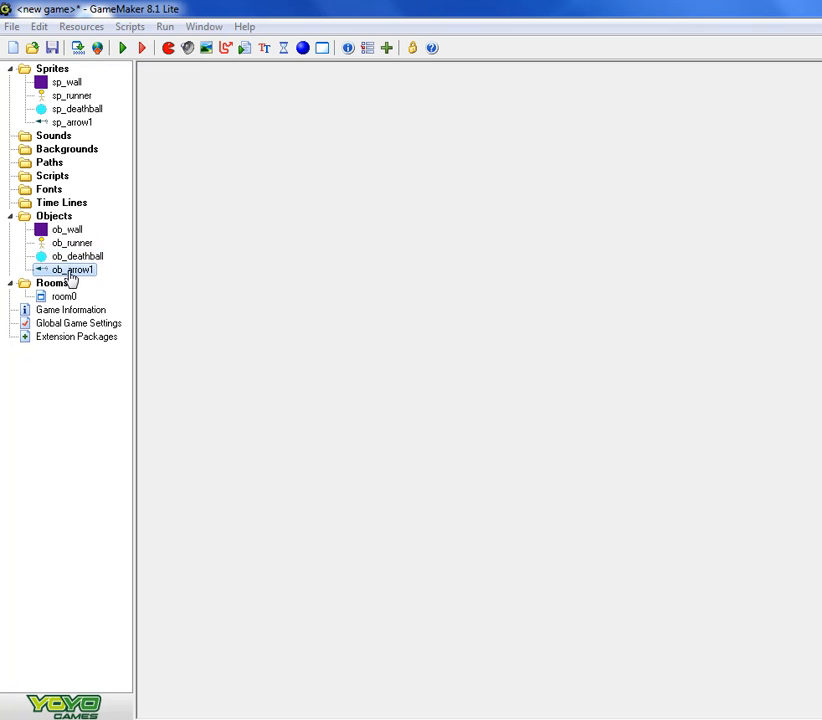
click(80, 266)
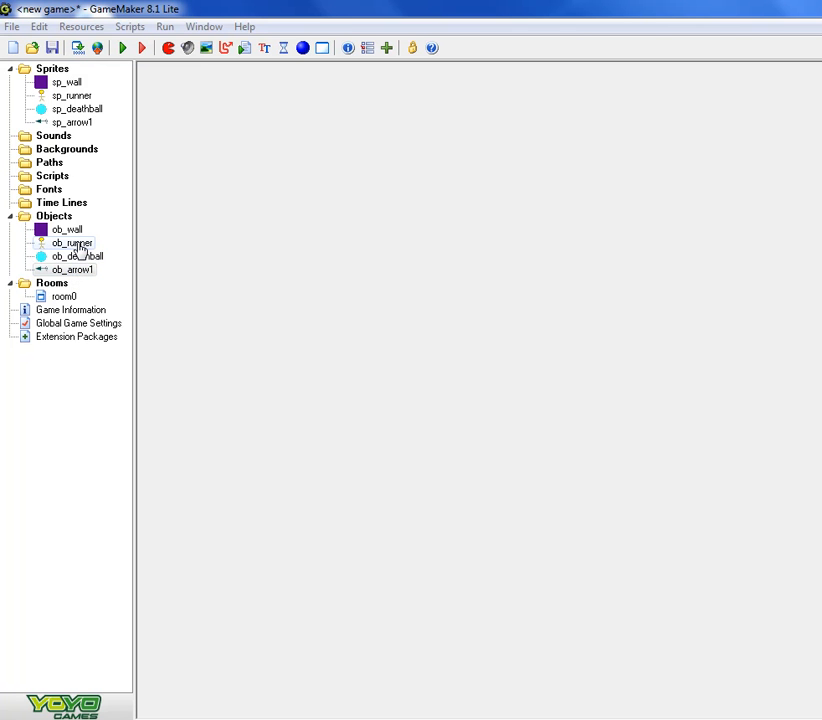
double_click(80, 248)
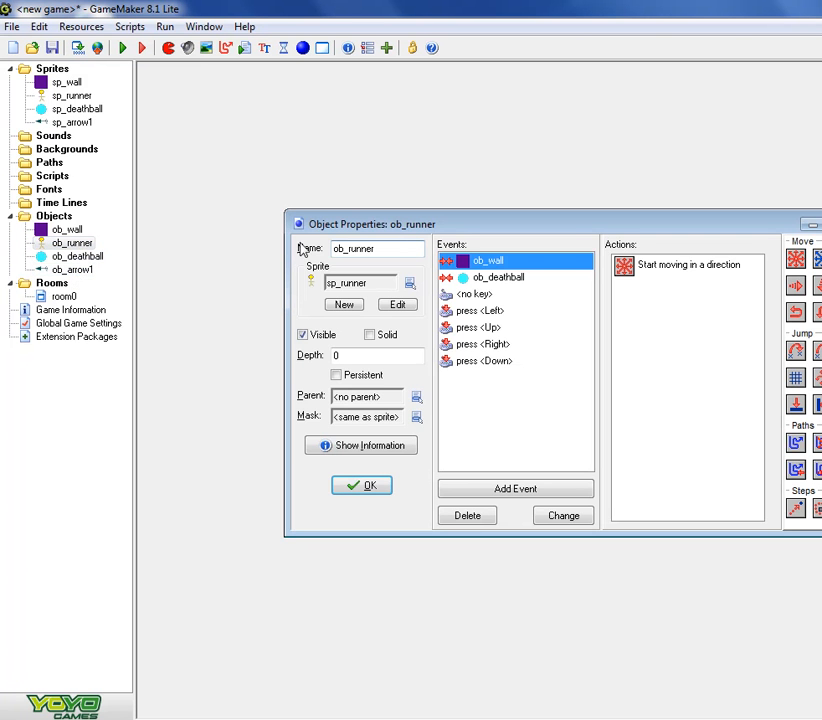
drag(451, 228, 318, 187)
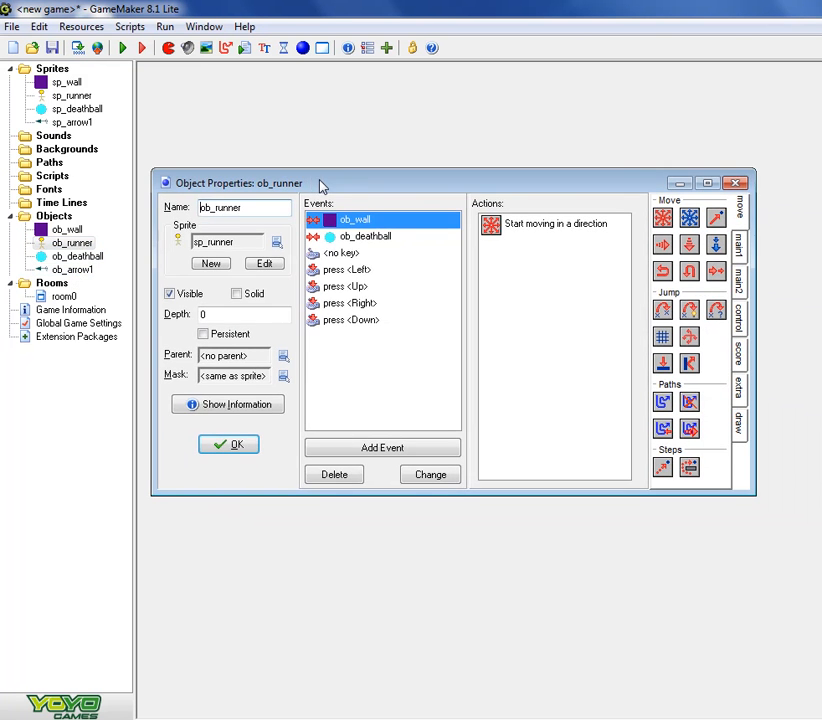
click(365, 451)
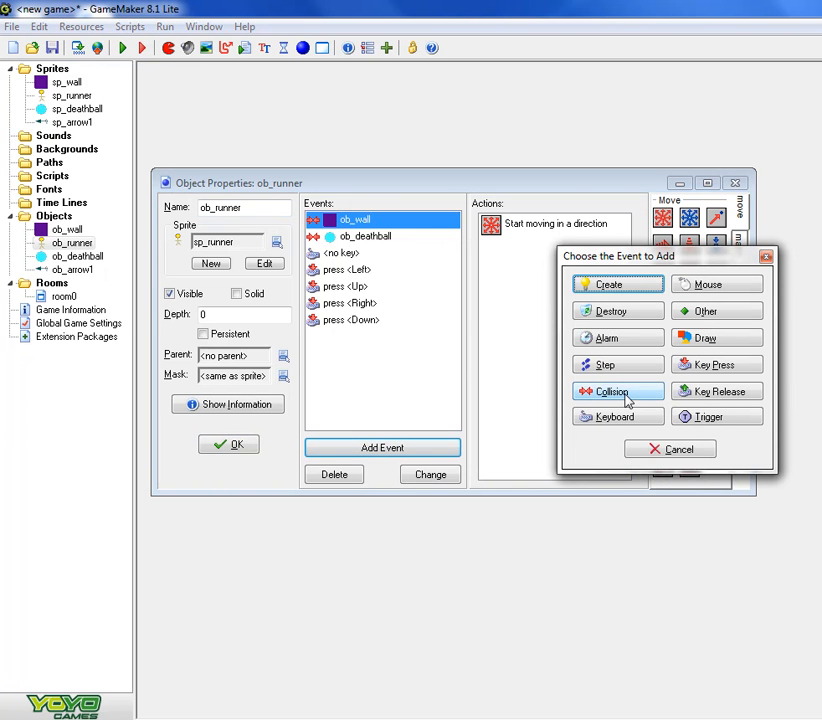
click(625, 394)
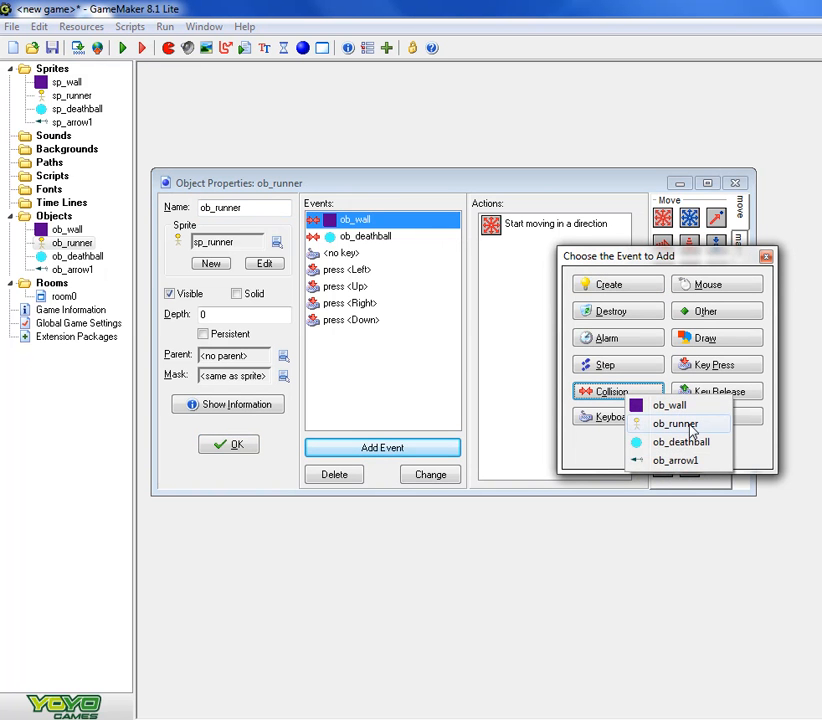
click(690, 461)
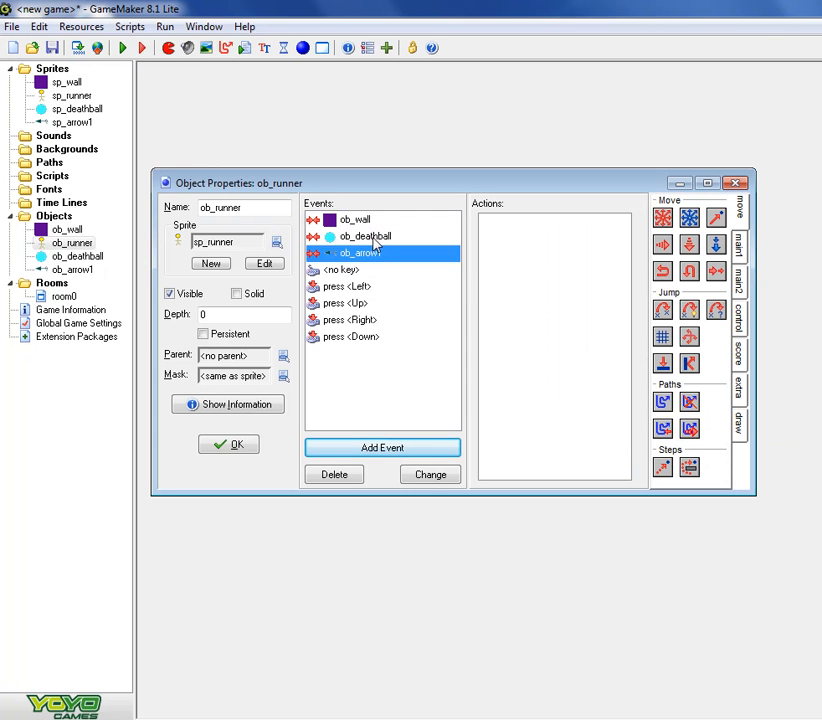
- Add a Sleep action of 1000 milliseconds and a Display Message action reading "You Lose" to the ob_arrow1 collision event
click(740, 282)
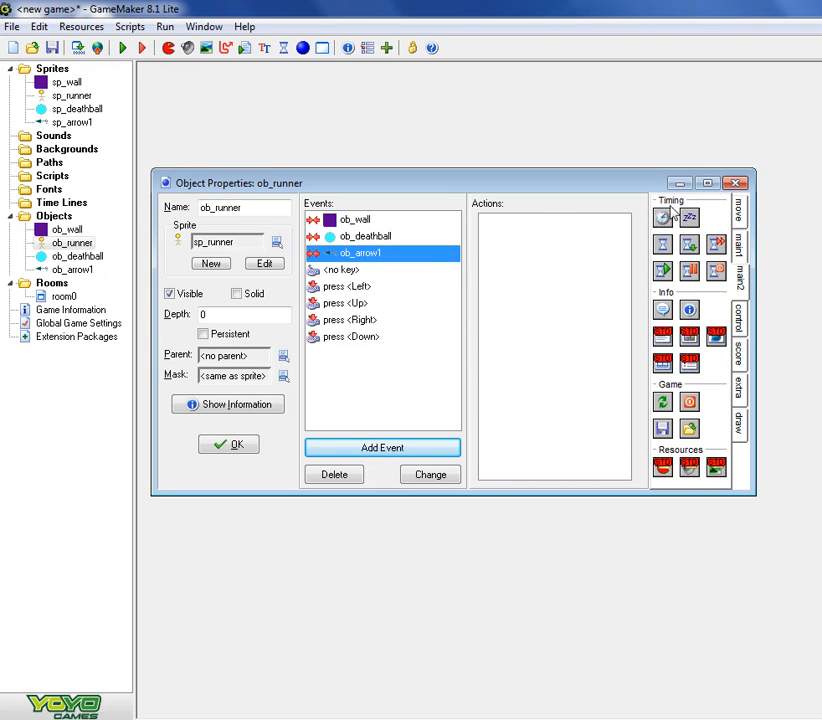
drag(689, 218, 575, 235)
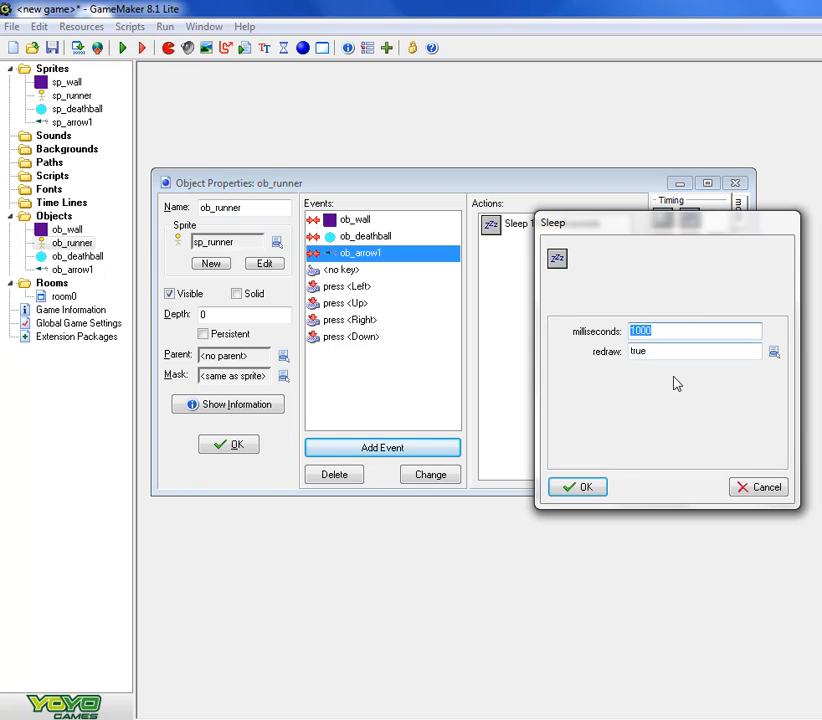
click(586, 487)
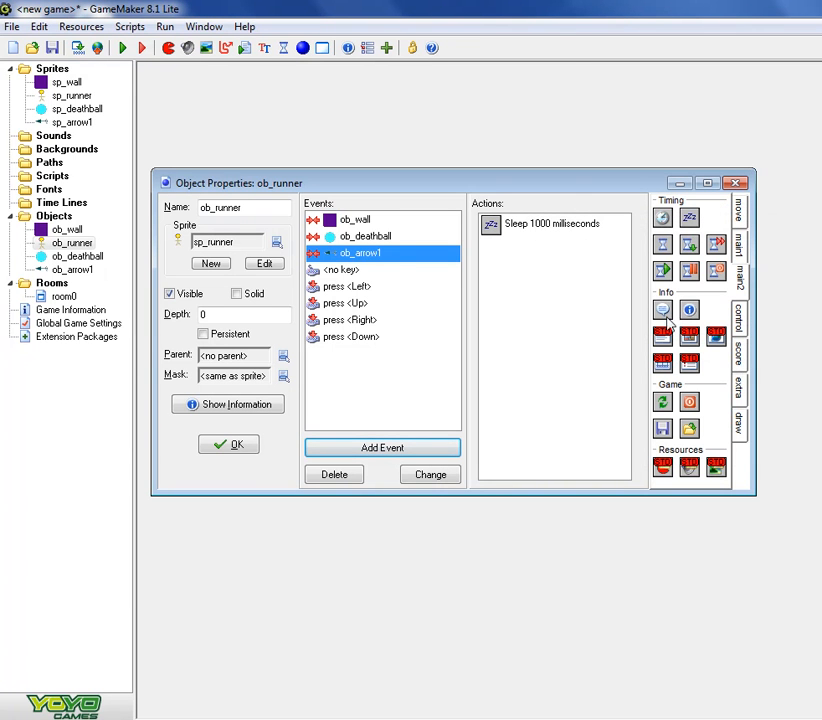
drag(662, 310, 565, 331)
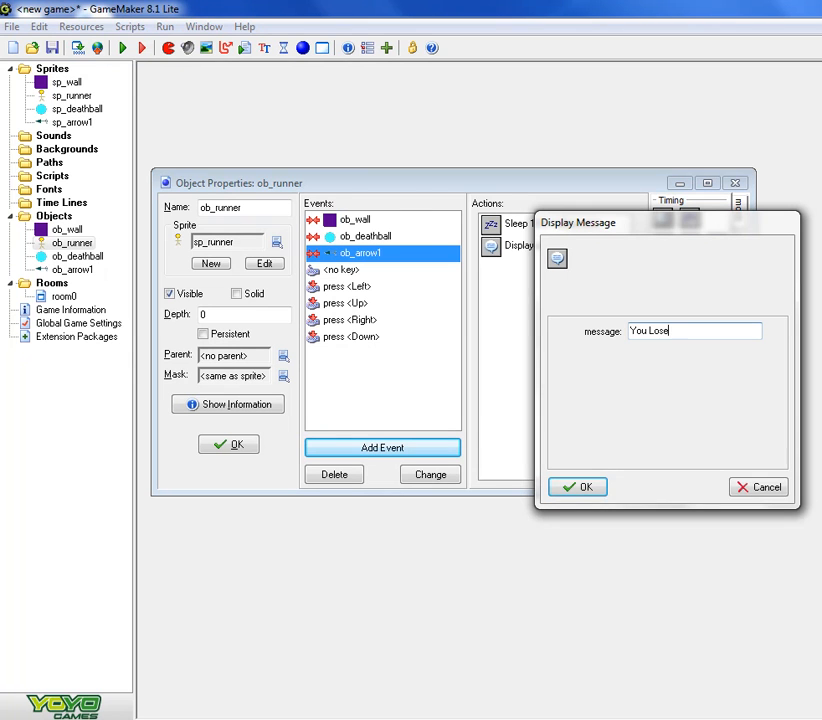
click(591, 488)
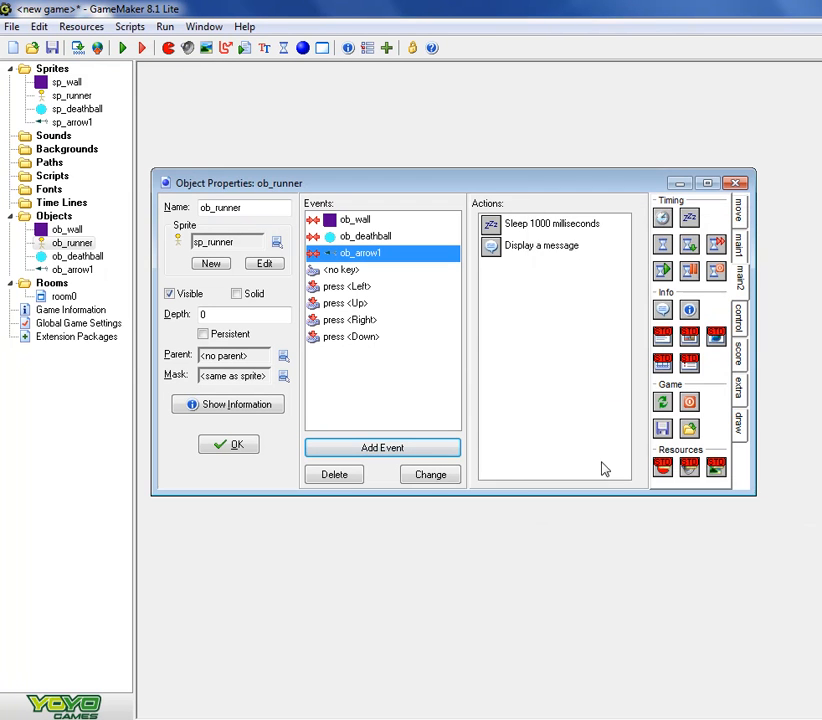
- Add an End Game action to the ob_arrow1 collision, compare its actions with the ob_deathball collision, and accept ob_runner
drag(690, 405, 527, 310)
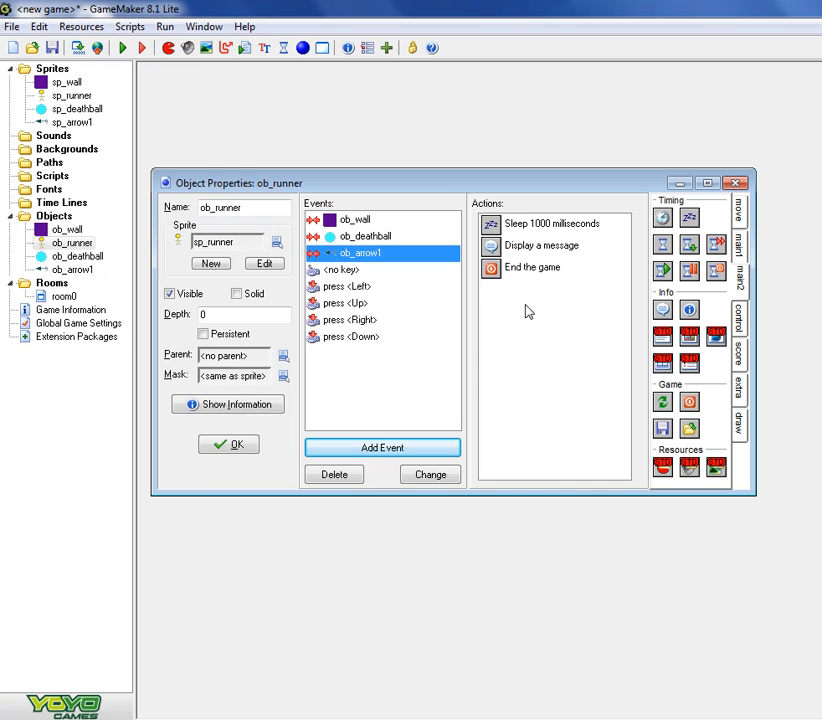
click(380, 236)
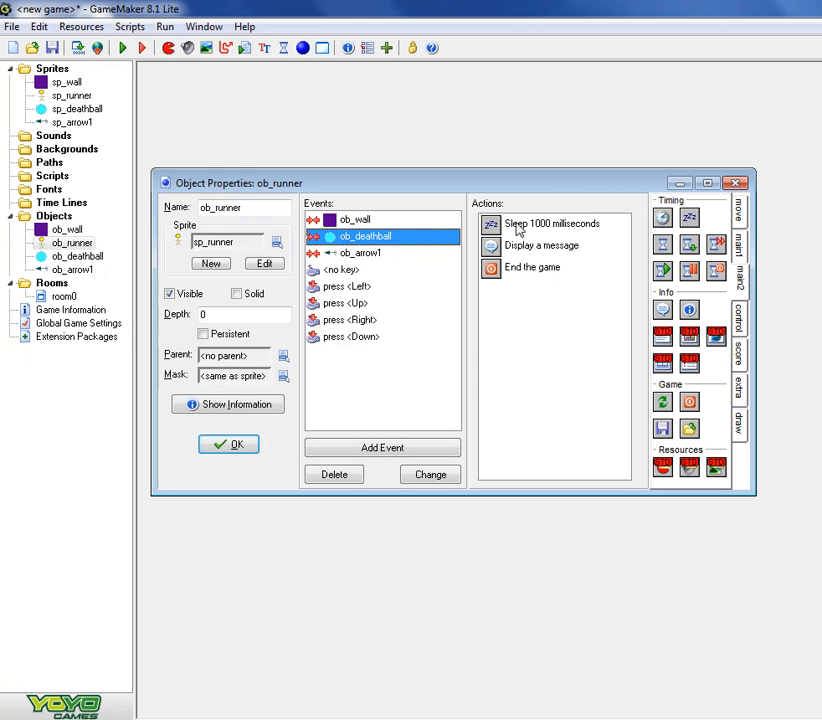
click(391, 254)
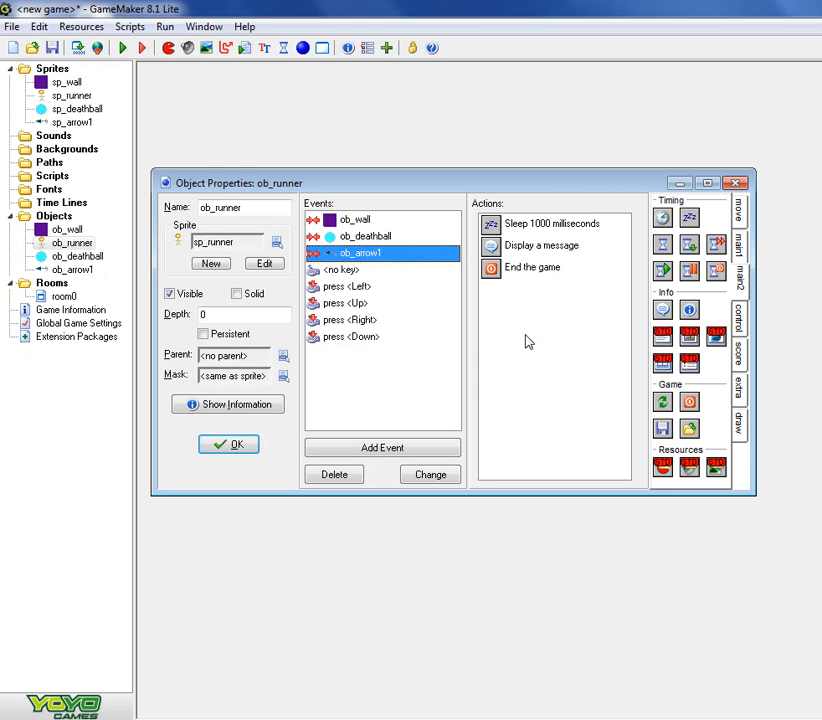
click(233, 444)
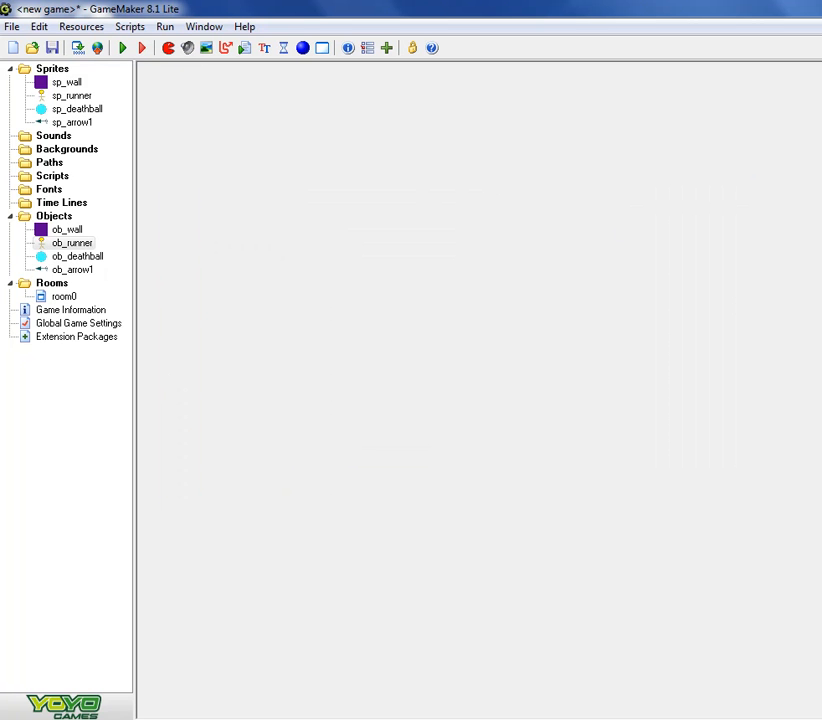